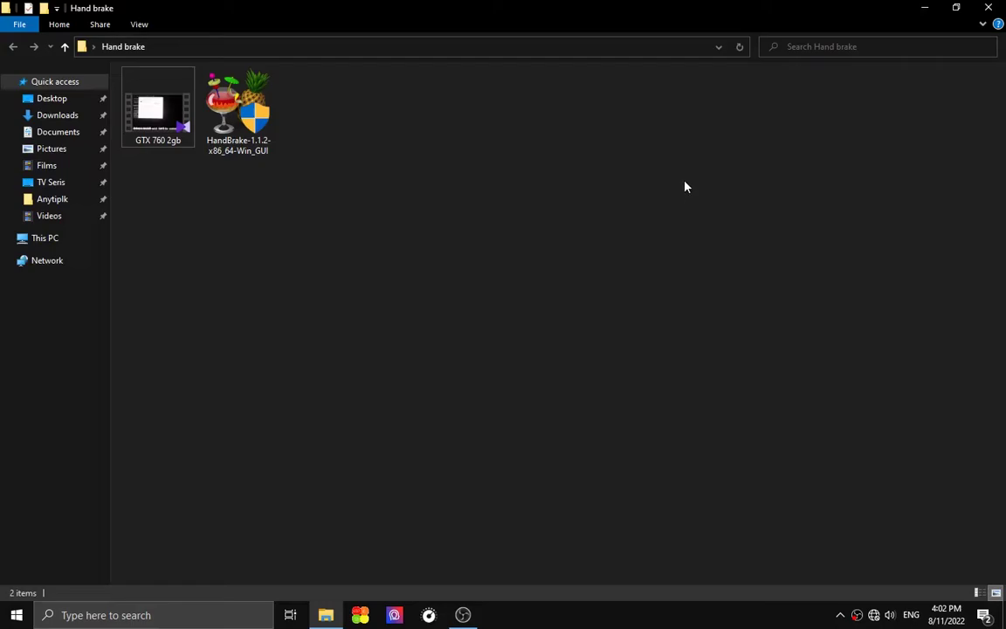
left_click(956, 81)
left_click(953, 8)
left_click_drag(716, 162, 706, 92)
left_click(779, 94)
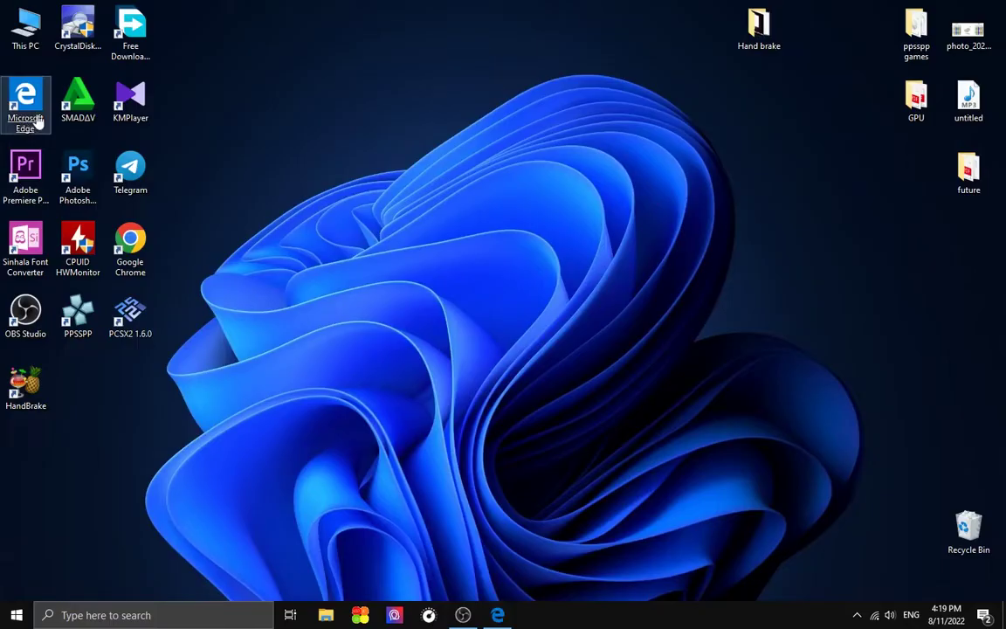
Switch to Microsoft Edge and search the web for "hand brake".
double_click(34, 115)
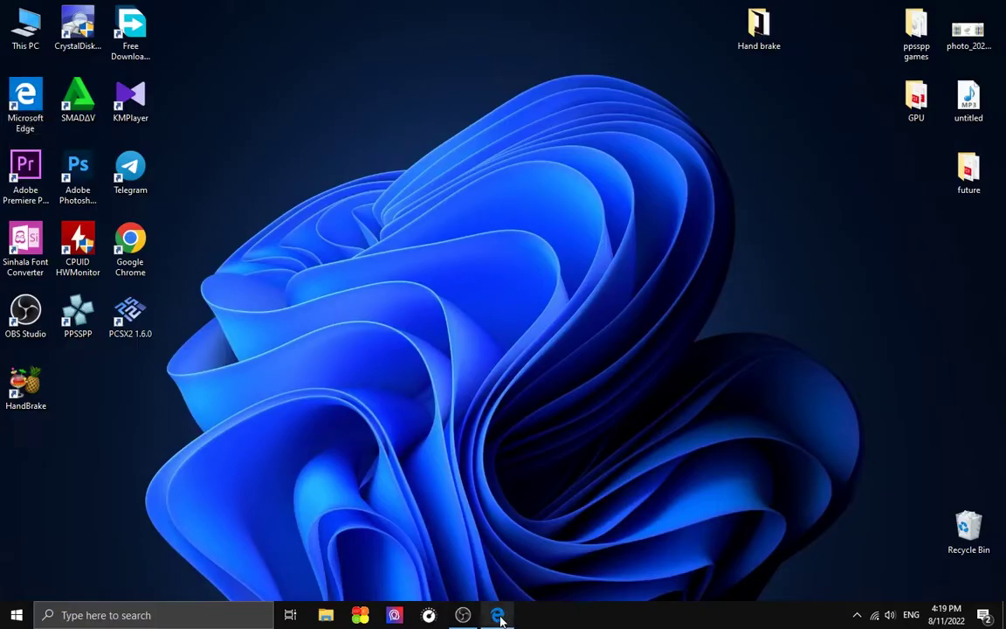
mouse_move(499, 618)
left_click(498, 616)
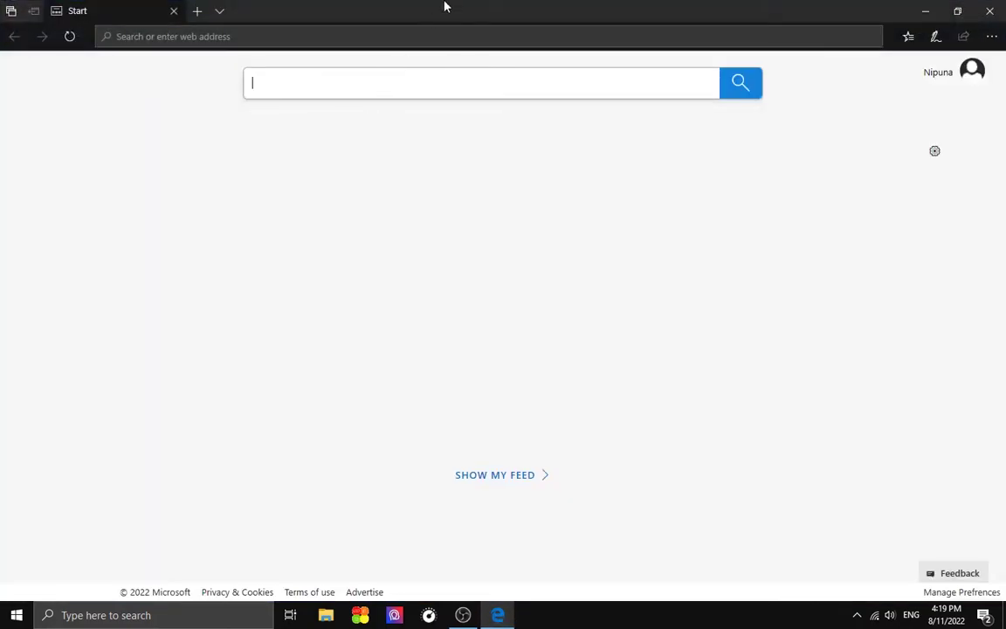
type("han")
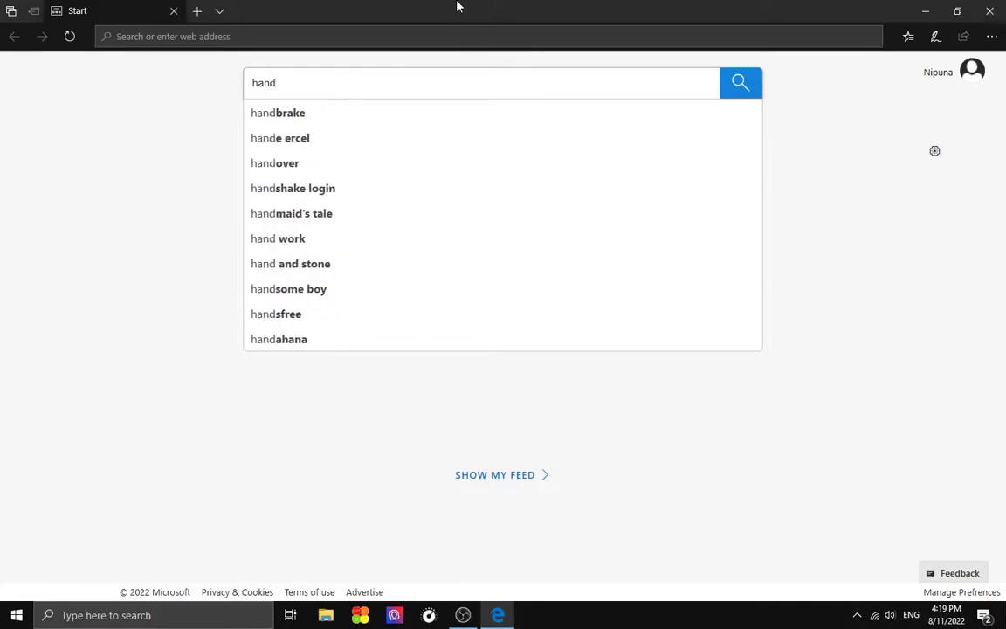
type("d ")
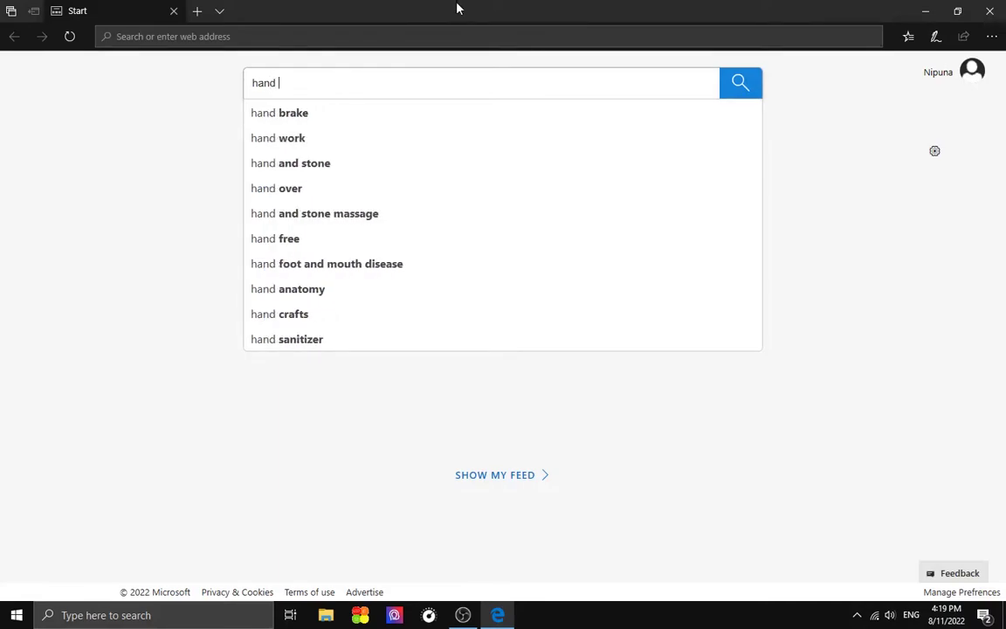
type("brake")
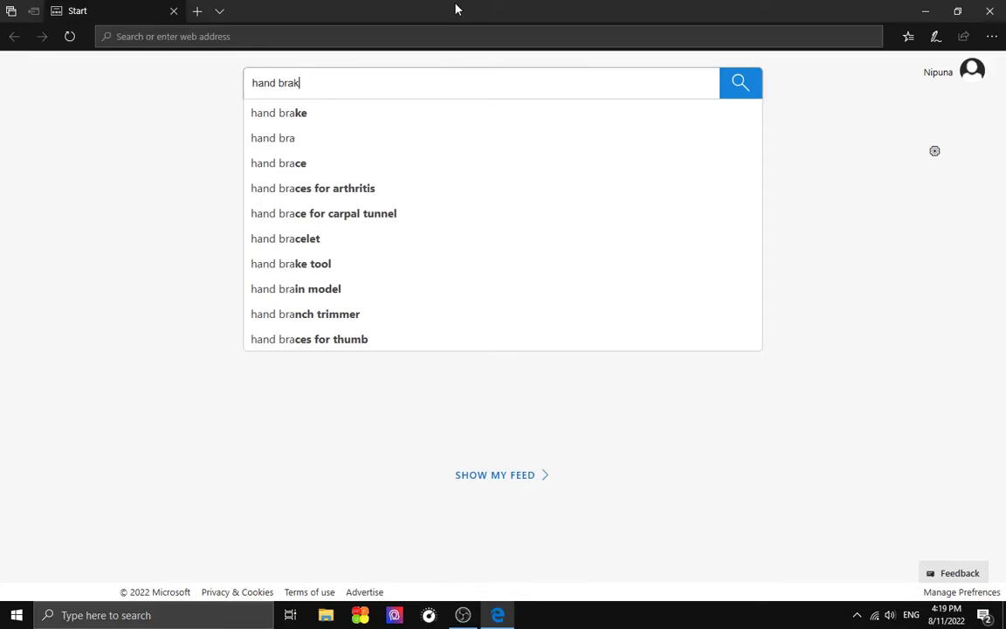
left_click(749, 84)
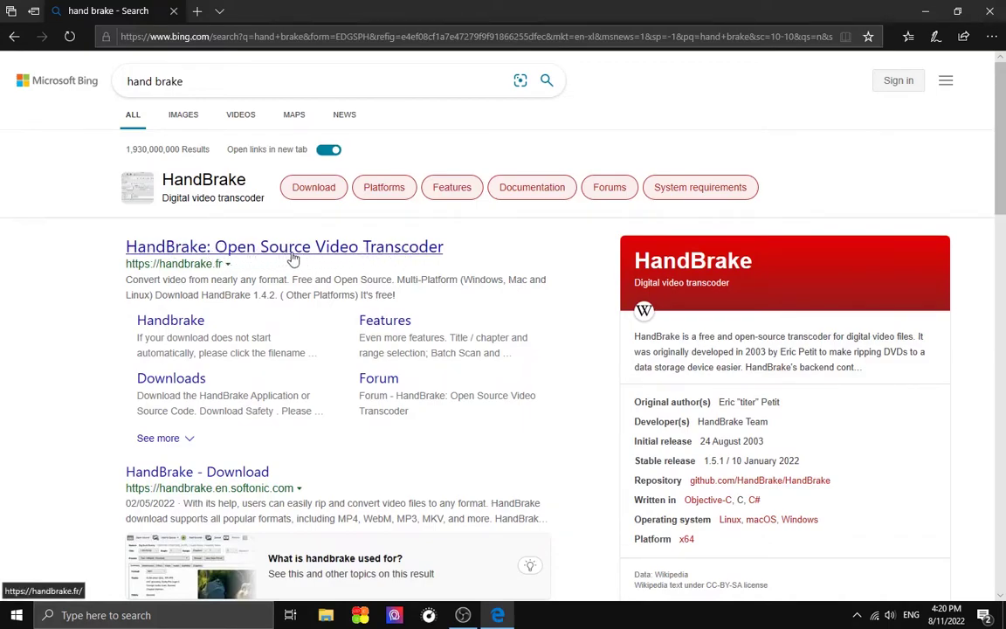
Open the official HandBrake website from the search results in a new tab and dismiss the advertisement on its page.
right_click(234, 252)
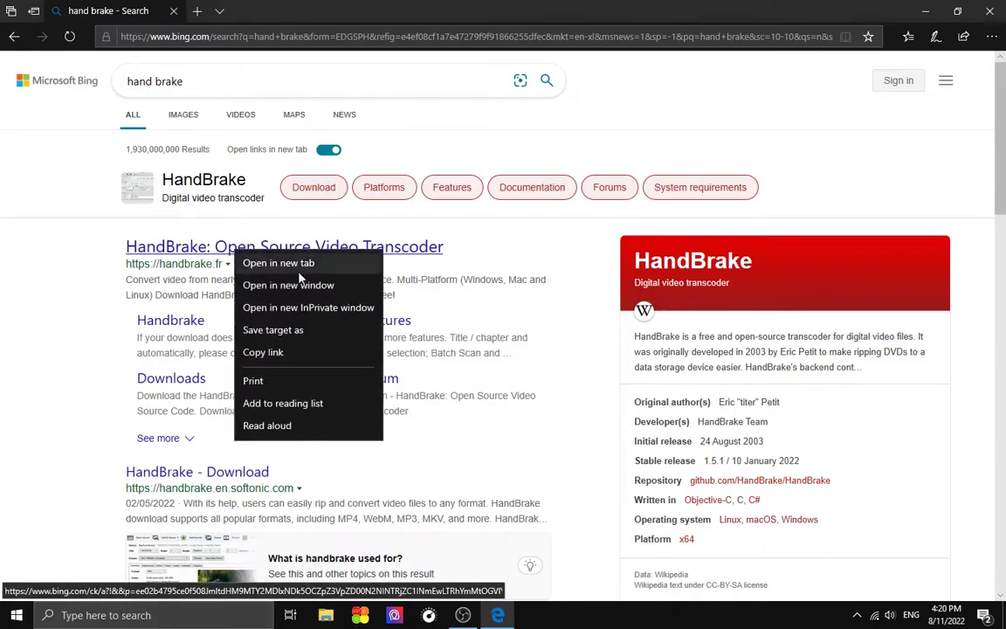
left_click(279, 263)
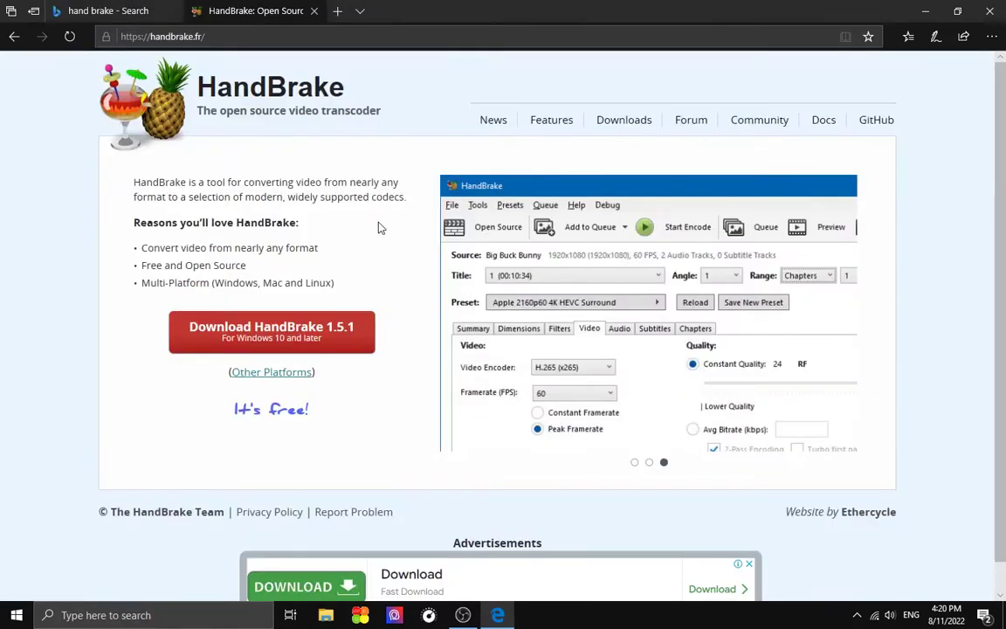
scroll(381, 228, "down", 1)
left_click(748, 532)
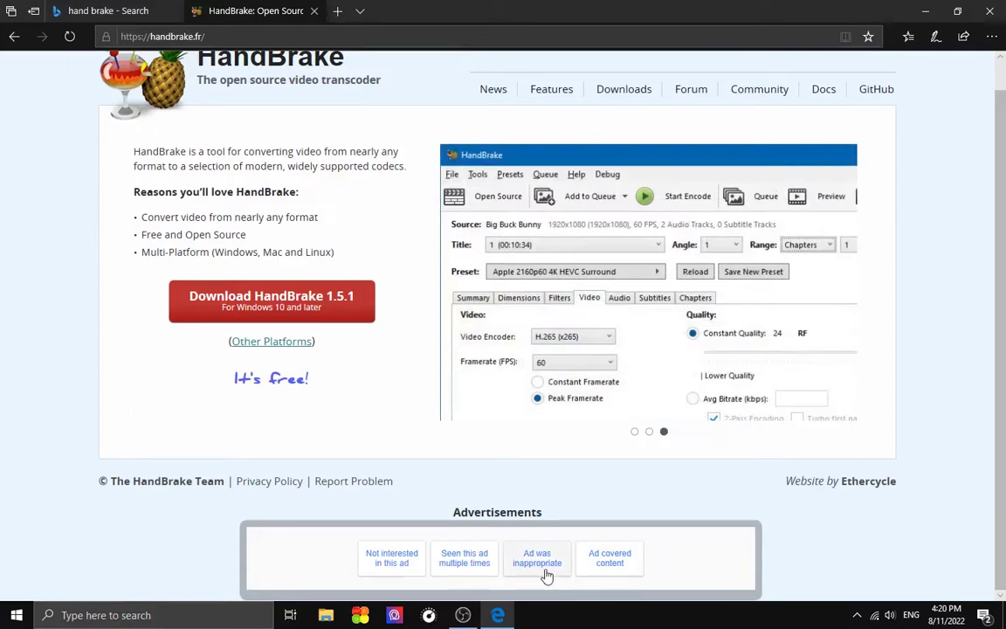
left_click(404, 572)
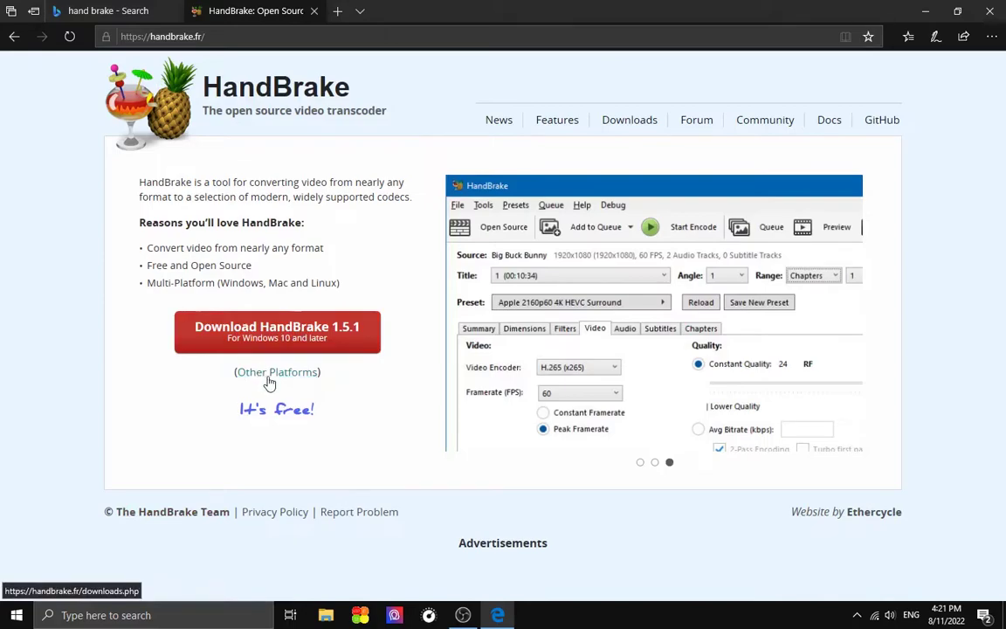
Look over the downloads for other platforms, return to the home page, and request the HandBrake 1.5.1 Windows download but cancel it.
left_click(301, 379)
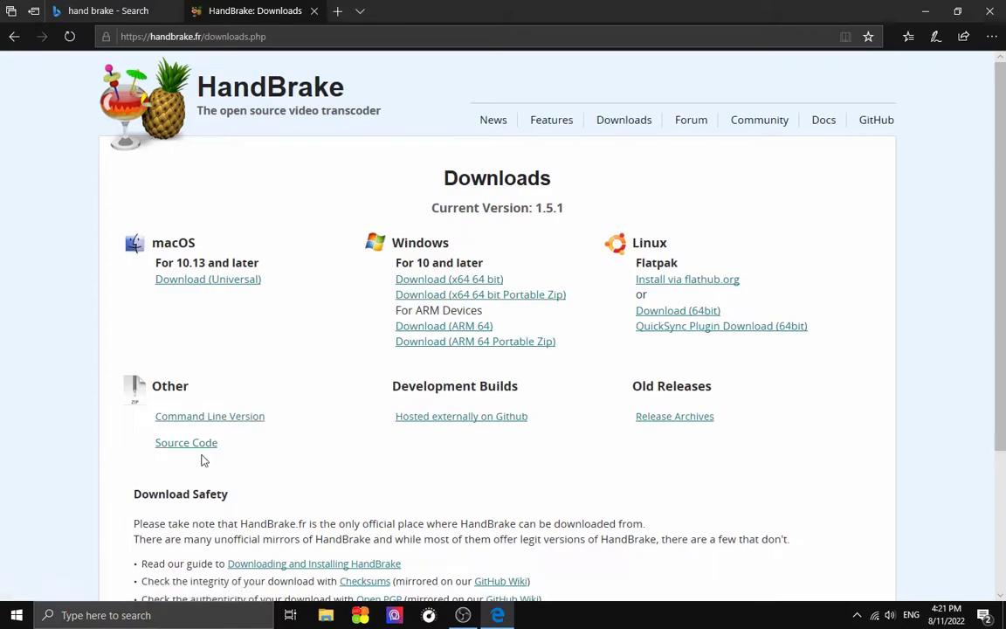
left_click(15, 38)
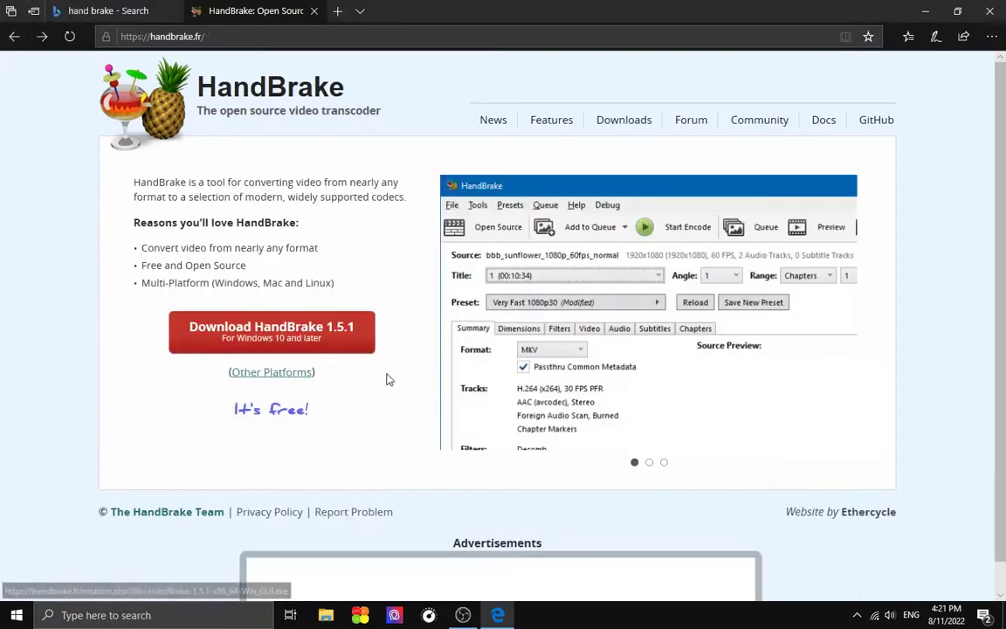
left_click(269, 337)
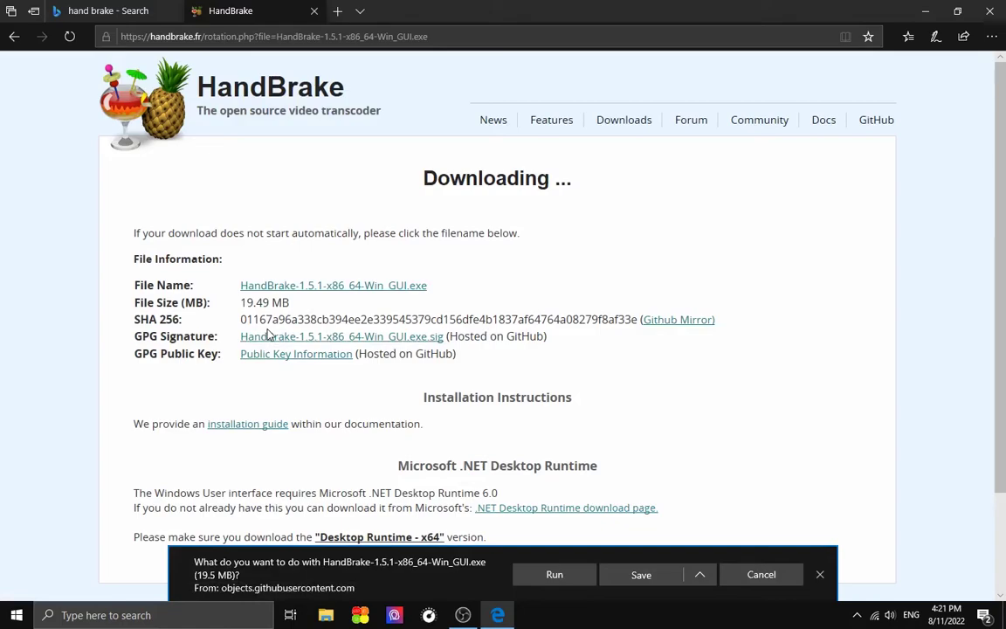
left_click(761, 575)
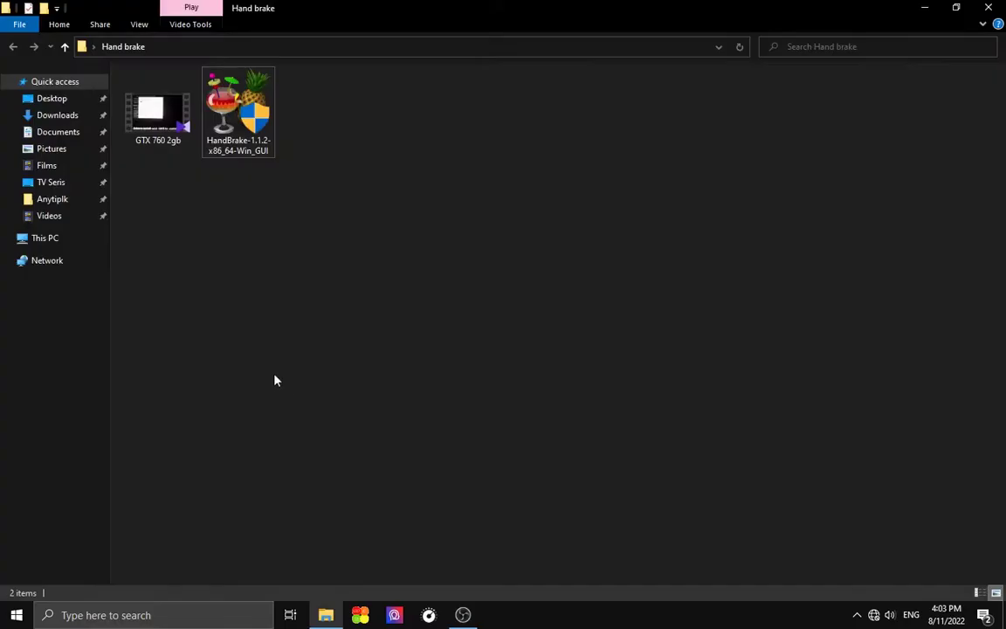
Install HandBrake 1.1.2 from the installer in the Hand brake folder, accepting the license and keeping the default destination folder.
left_click(272, 151)
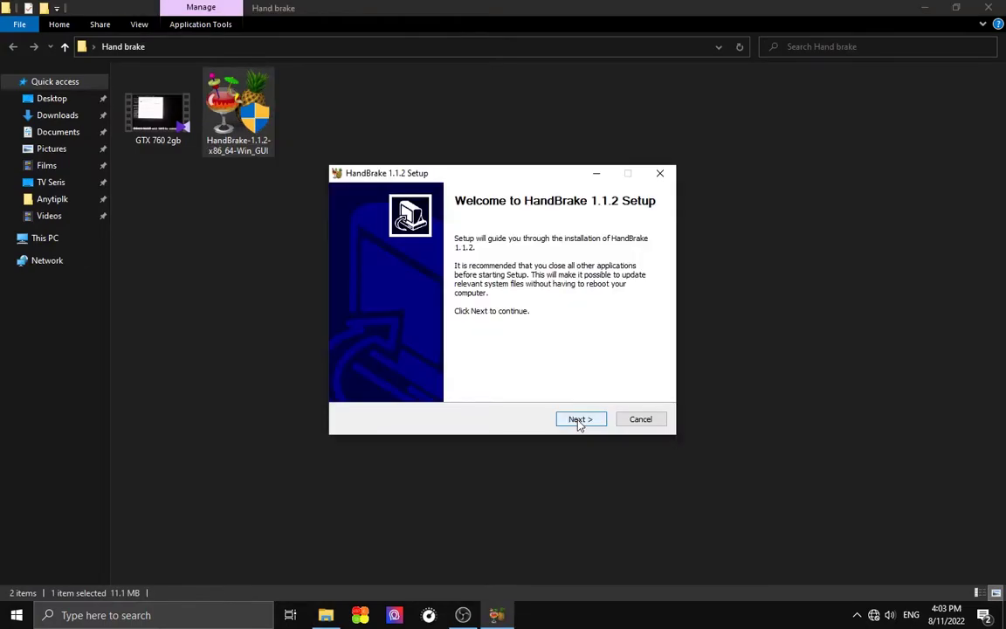
left_click(853, 616)
left_click(854, 616)
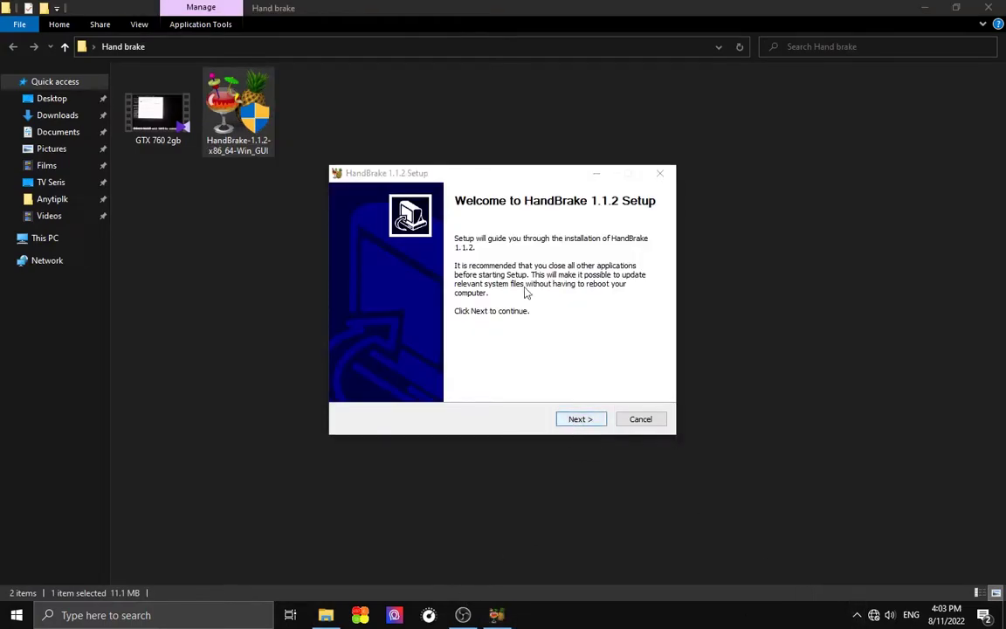
left_click(594, 420)
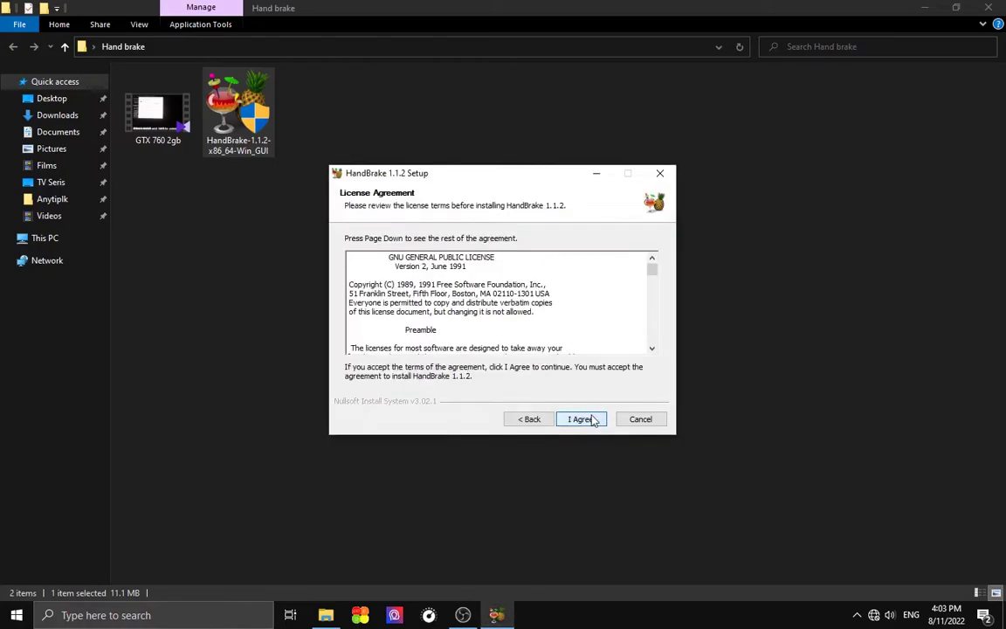
left_click(593, 420)
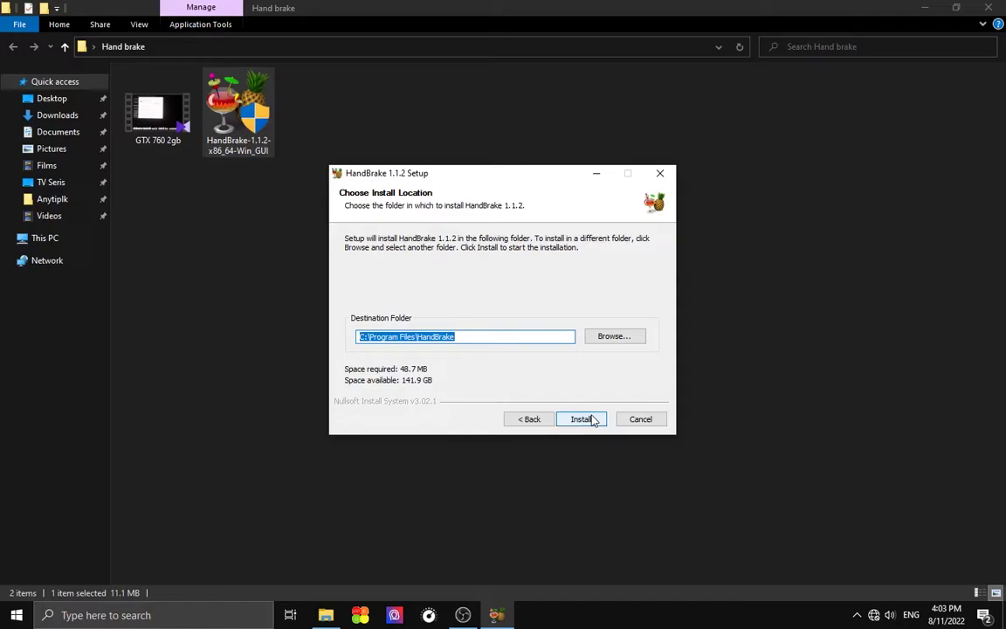
left_click(588, 418)
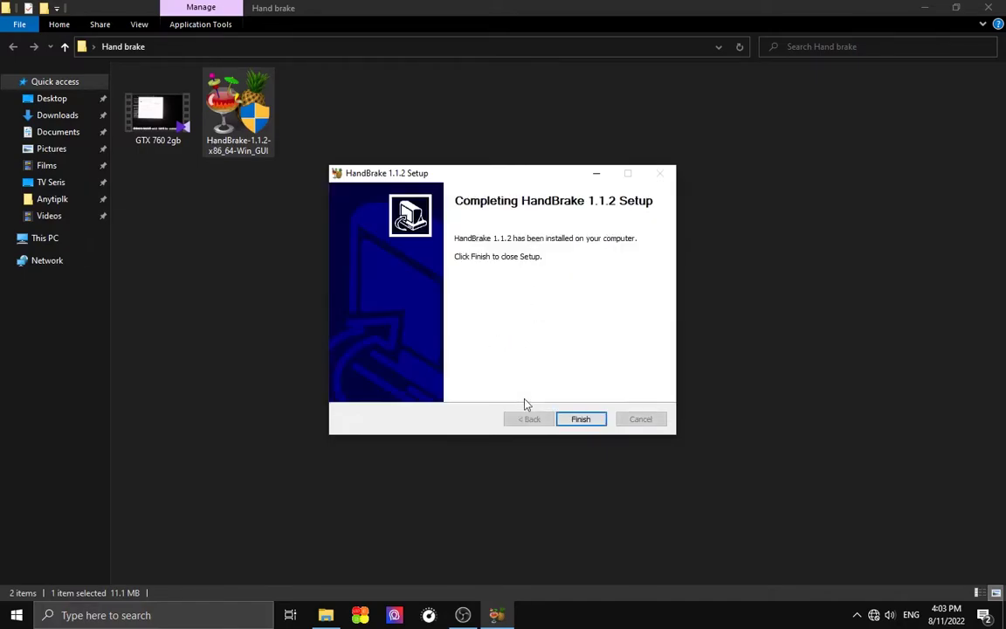
left_click(582, 419)
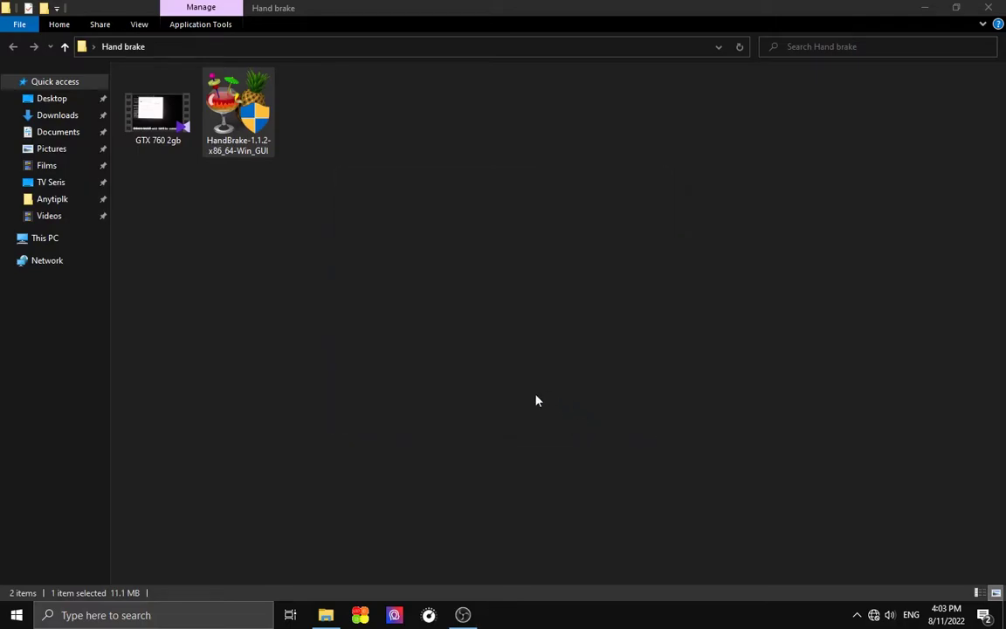
Show the desktop, refresh it, and launch HandBrake from its desktop shortcut.
key("super+d")
right_click(487, 232)
left_click(515, 272)
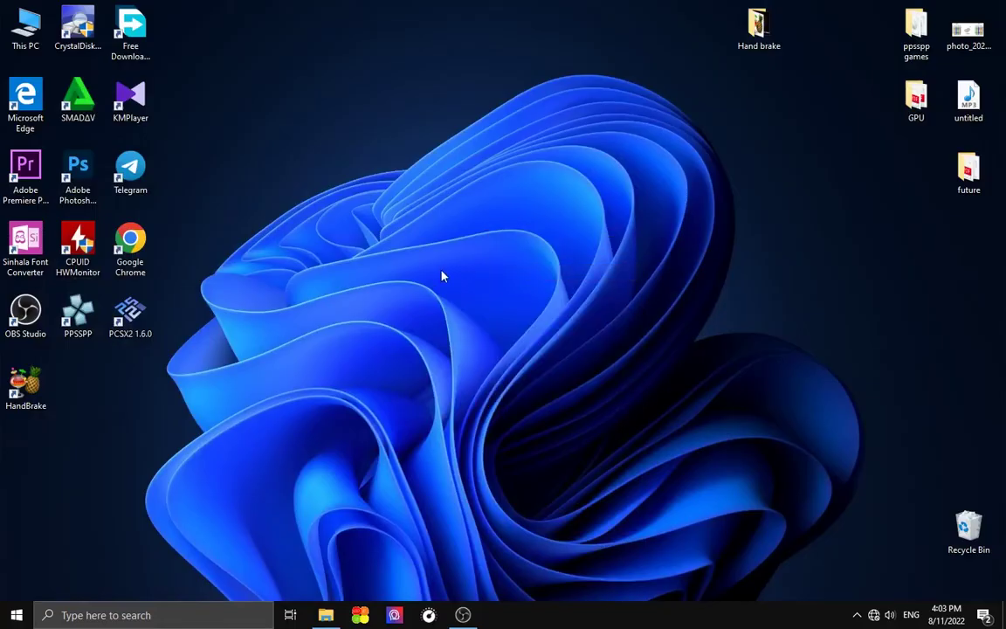
left_click(36, 387)
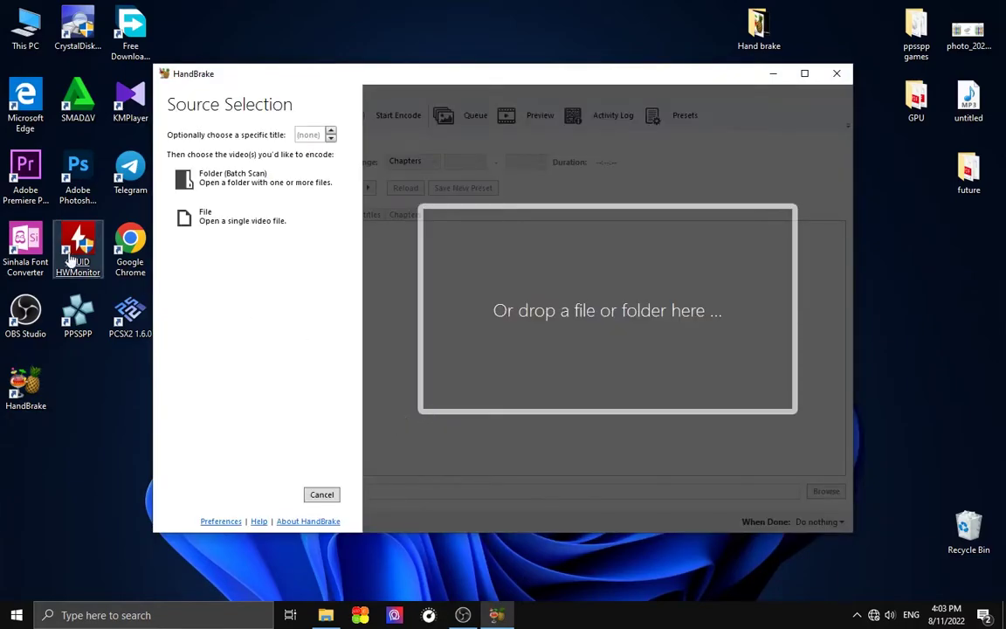
Try choosing a batch scan source by browsing to the Hand brake folder on the Desktop, and cancel the folder selection.
left_click(231, 191)
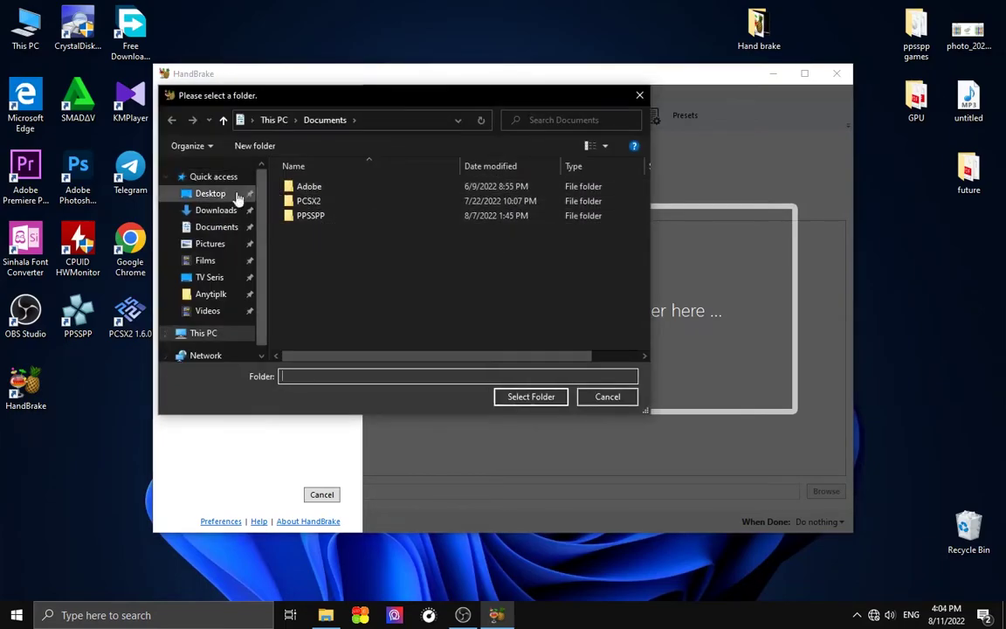
left_click(212, 195)
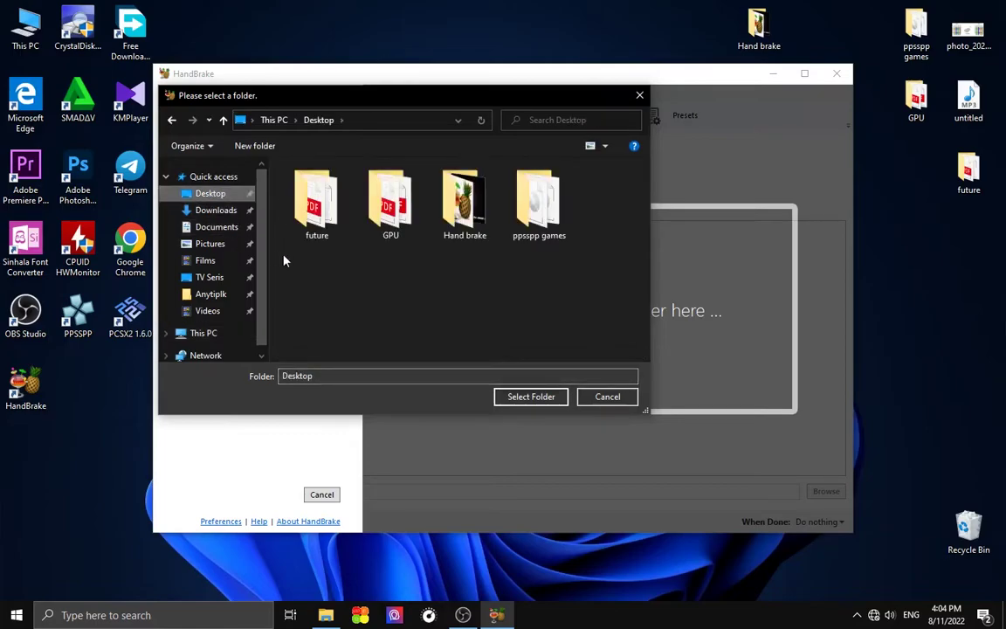
double_click(462, 205)
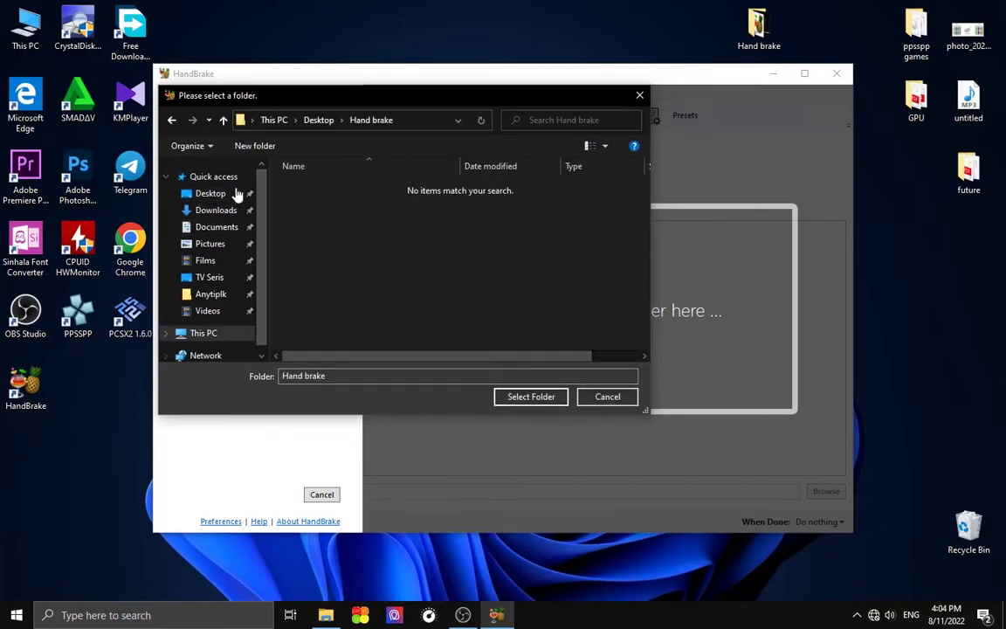
left_click(167, 121)
left_click(171, 119)
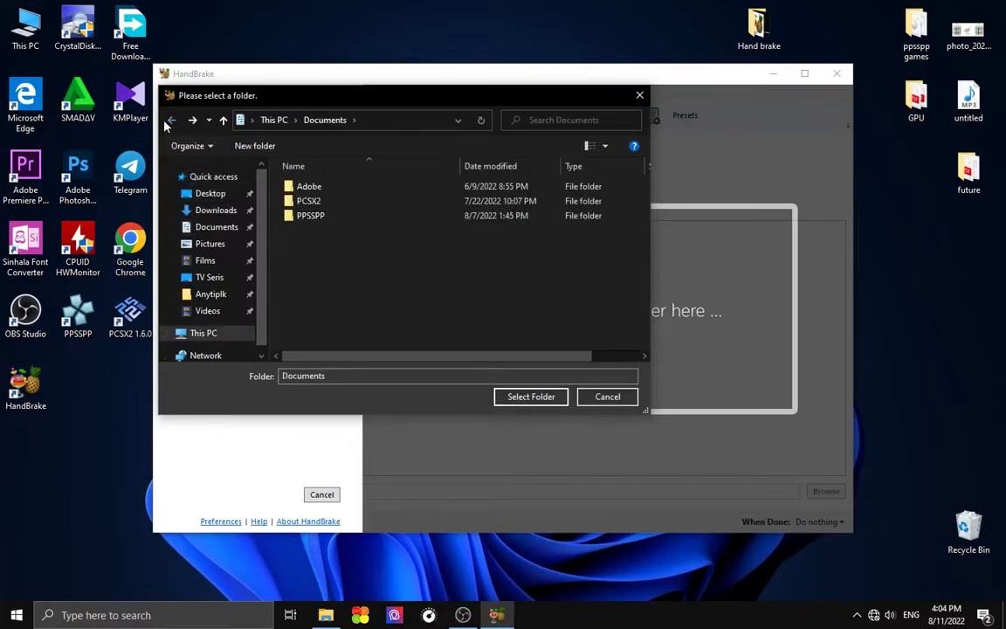
left_click(638, 97)
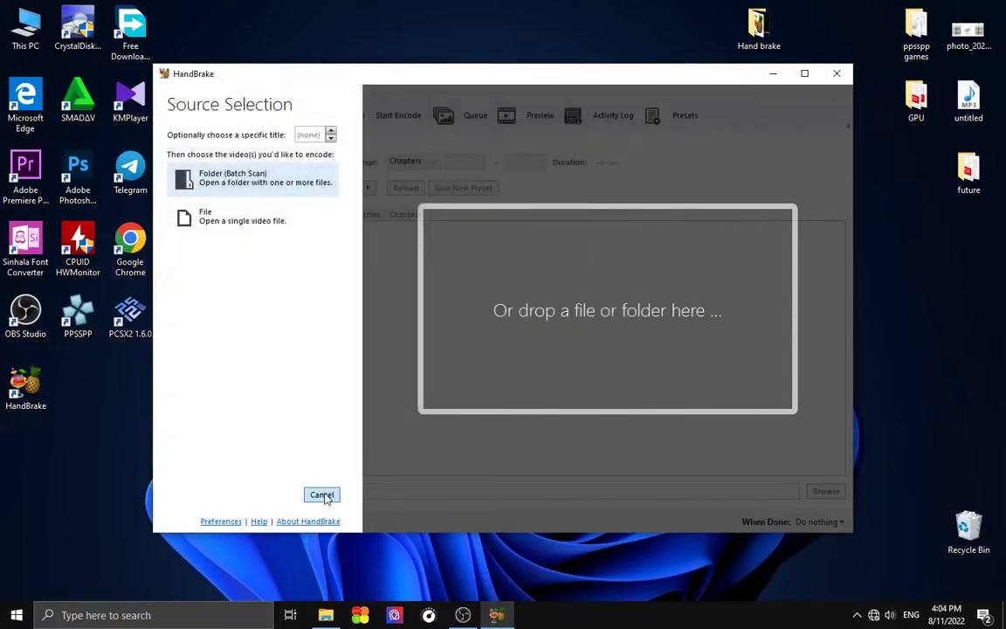
Try picking the GTX 760 2gb video from the Desktop's Hand brake folder as a single-file source, and cancel the source selection.
left_click(272, 225)
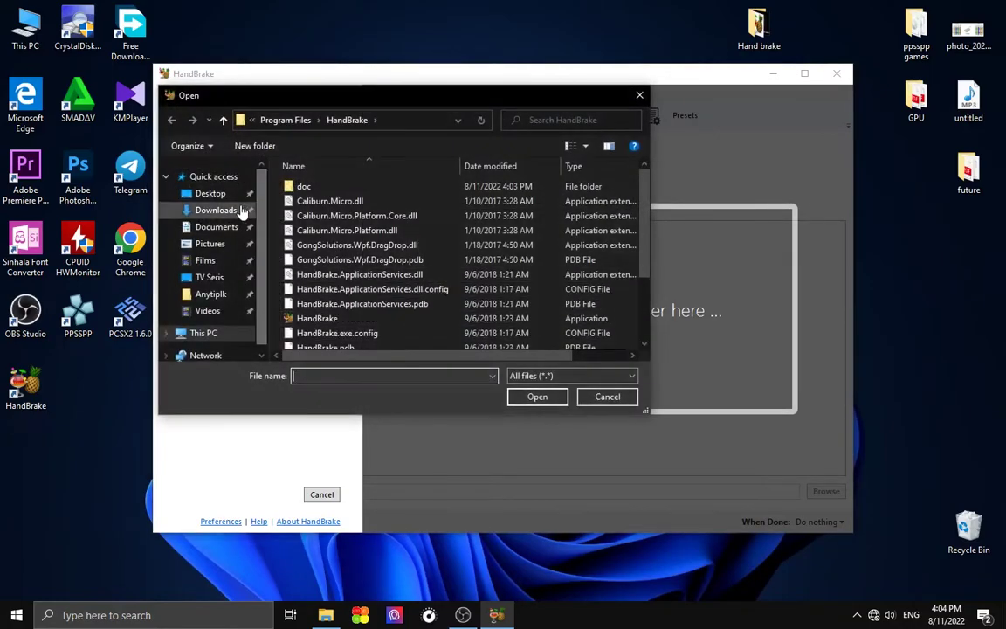
left_click(223, 198)
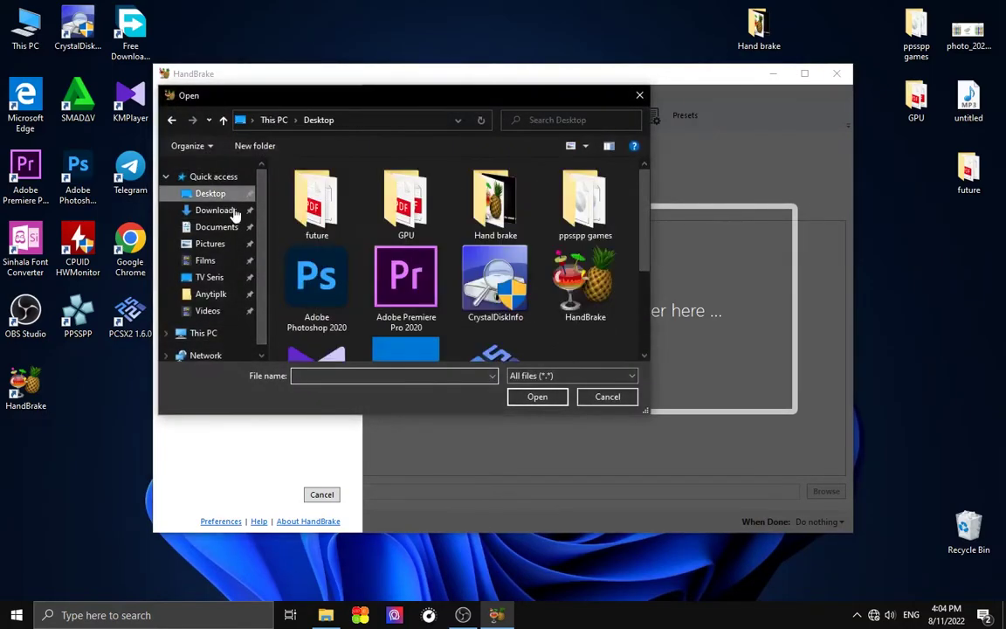
double_click(491, 199)
left_click(309, 222)
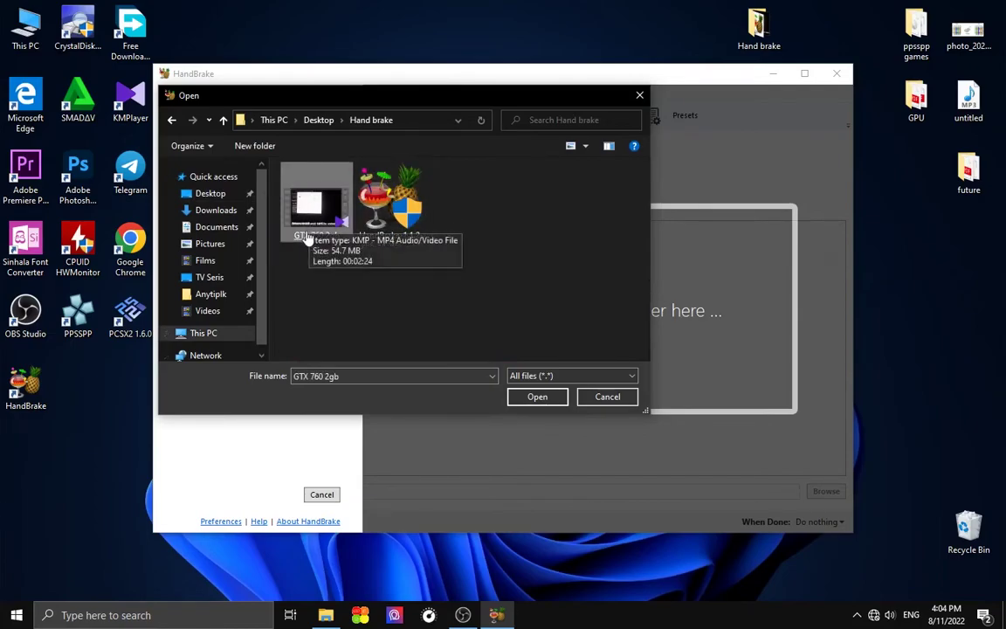
left_click(608, 396)
left_click(320, 495)
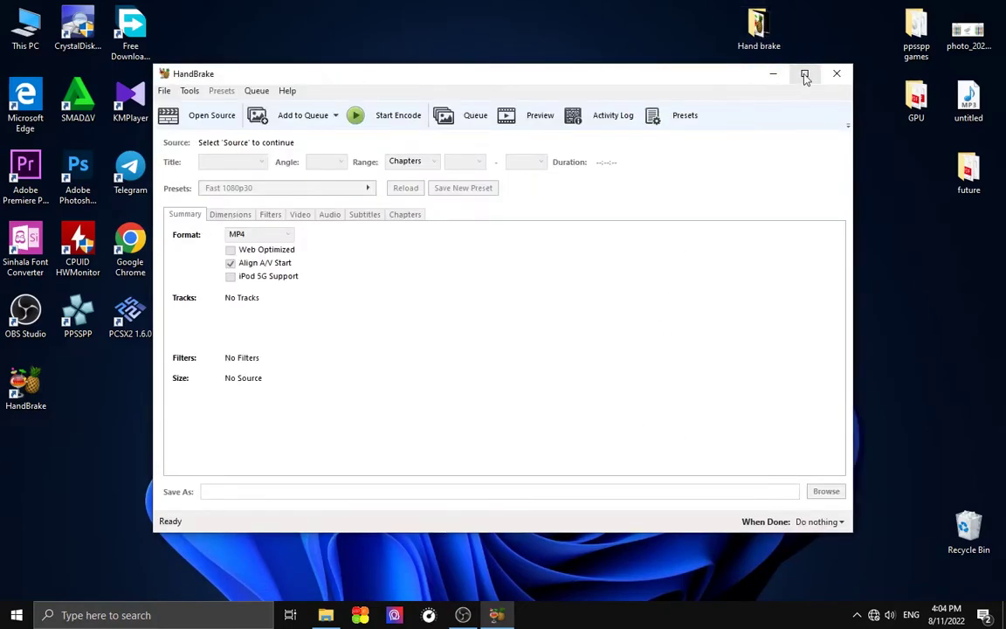
Load the GTX 760 2gb video as the source by dropping it from the desktop's Hand brake folder into the HandBrake window.
left_click(773, 74)
double_click(758, 30)
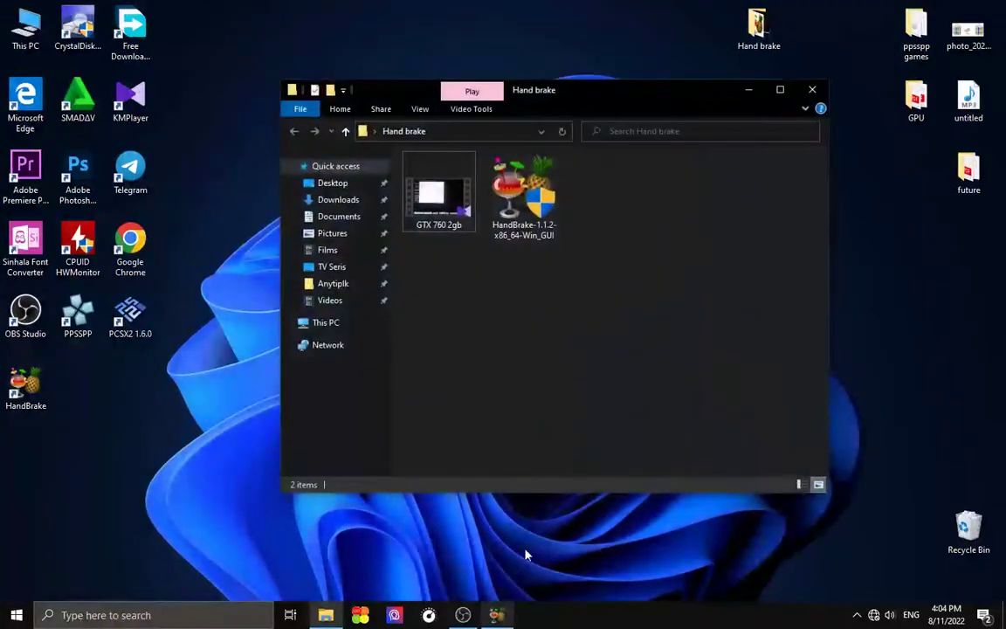
left_click(780, 90)
left_click(498, 616)
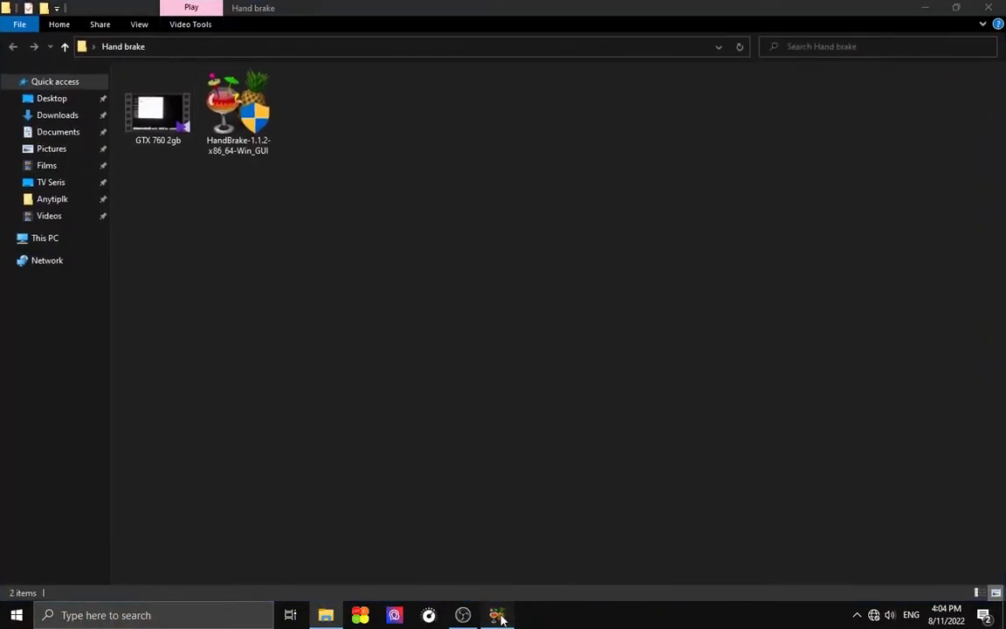
left_click_drag(142, 133, 445, 301)
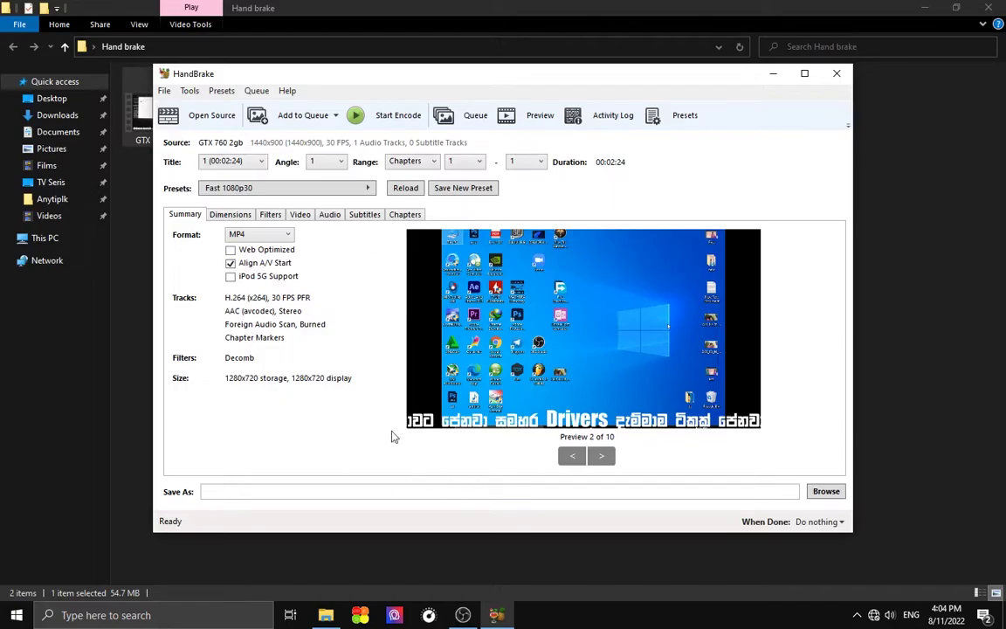
Set HandBrake aside and examine the GTX 760 2gb video's file size and its video and audio details in its properties.
left_click_drag(591, 85, 662, 89)
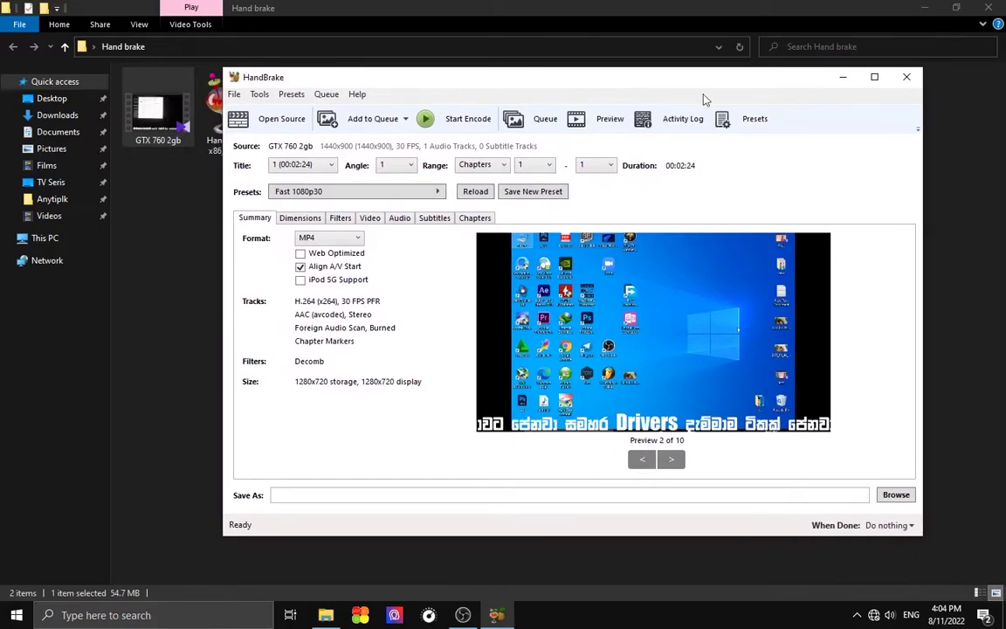
left_click(842, 78)
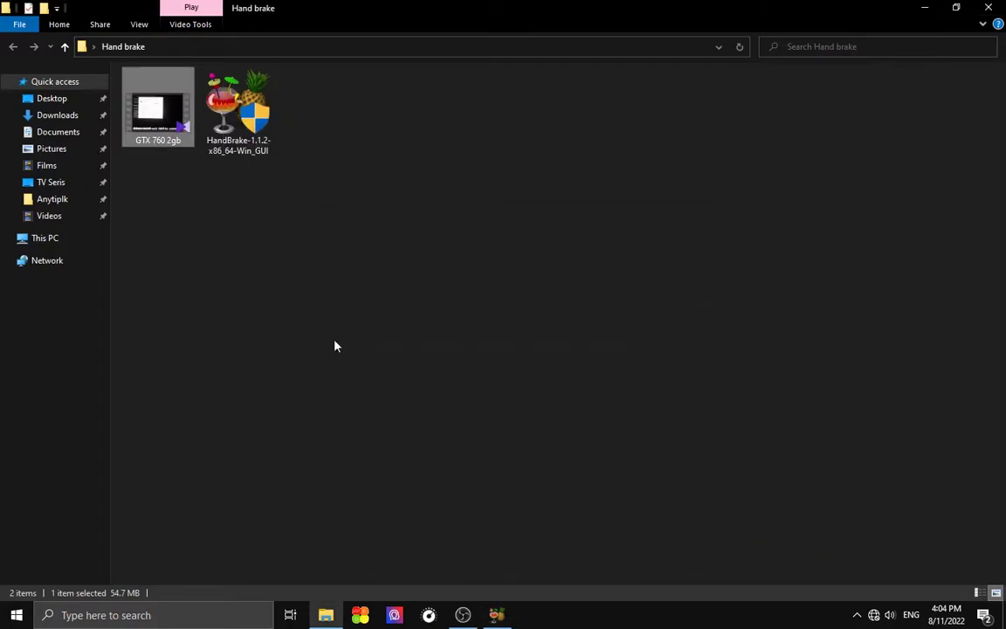
right_click(140, 140)
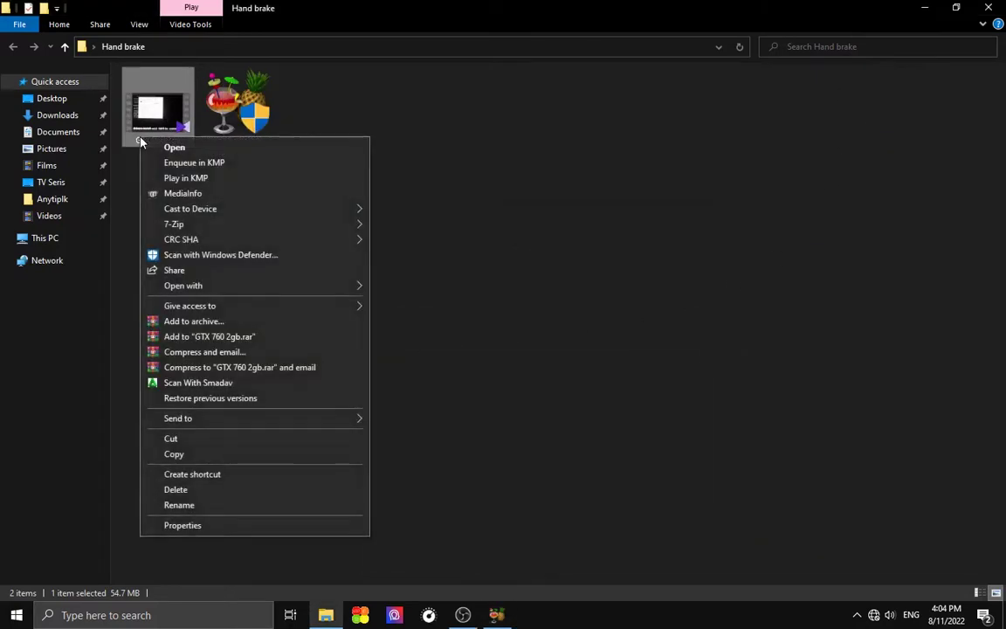
left_click(195, 532)
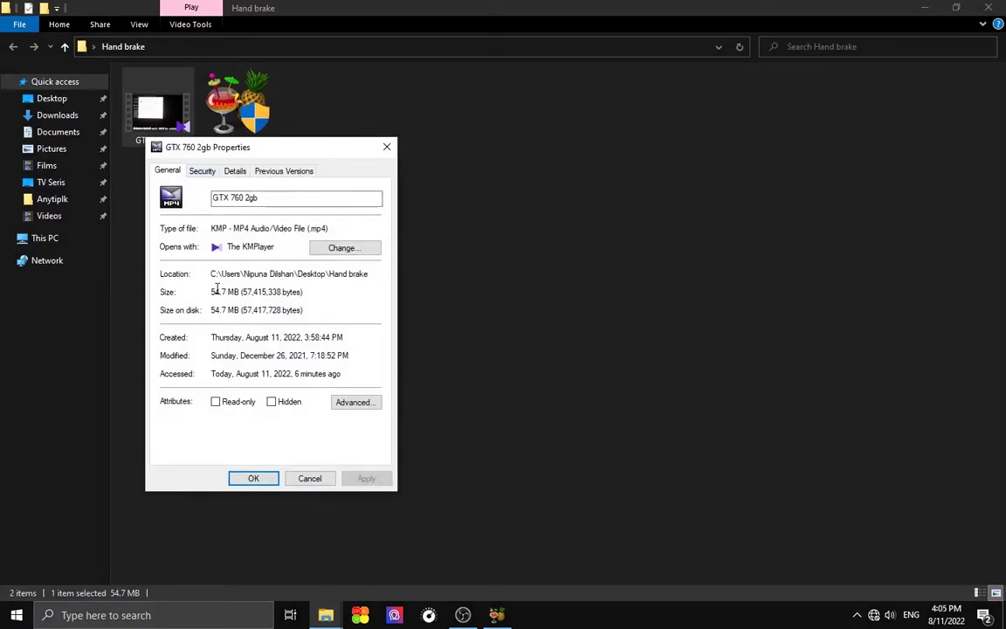
left_click_drag(209, 291, 242, 294)
left_click(236, 174)
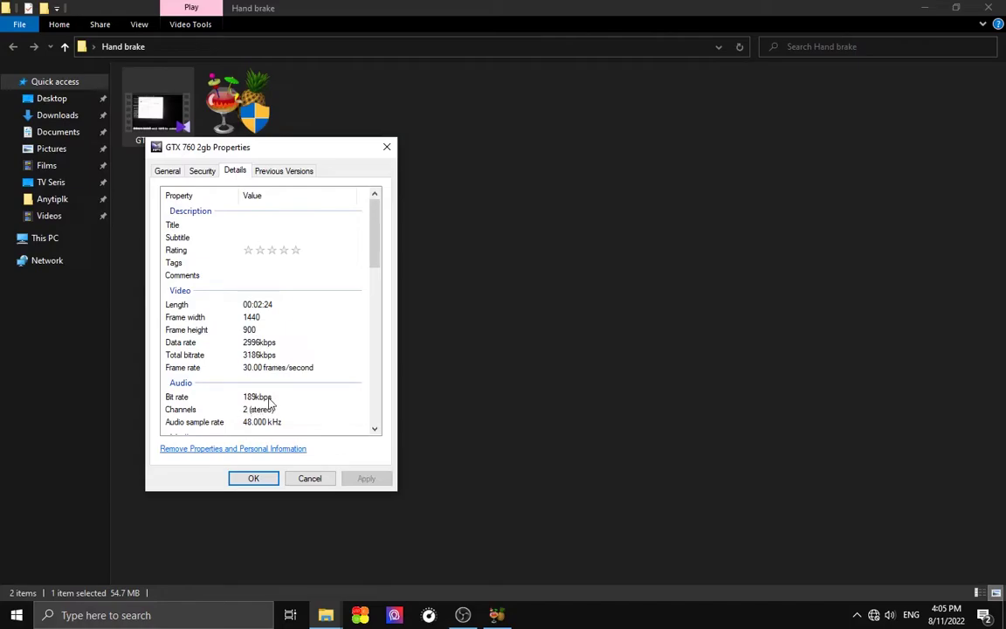
left_click(255, 478)
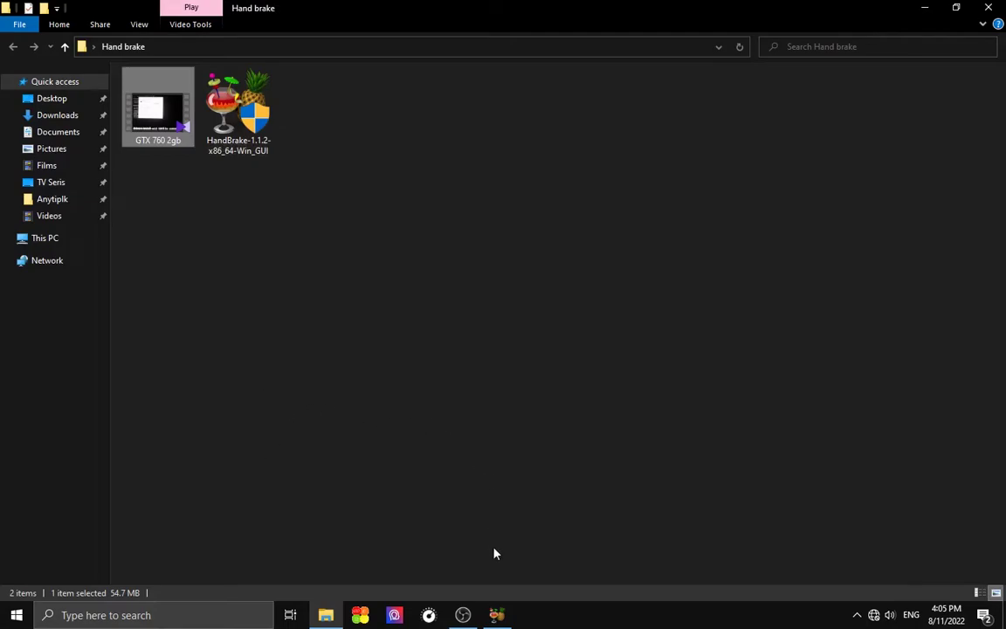
Switch back to HandBrake and look through the encoding preset categories and the available output formats.
mouse_move(498, 614)
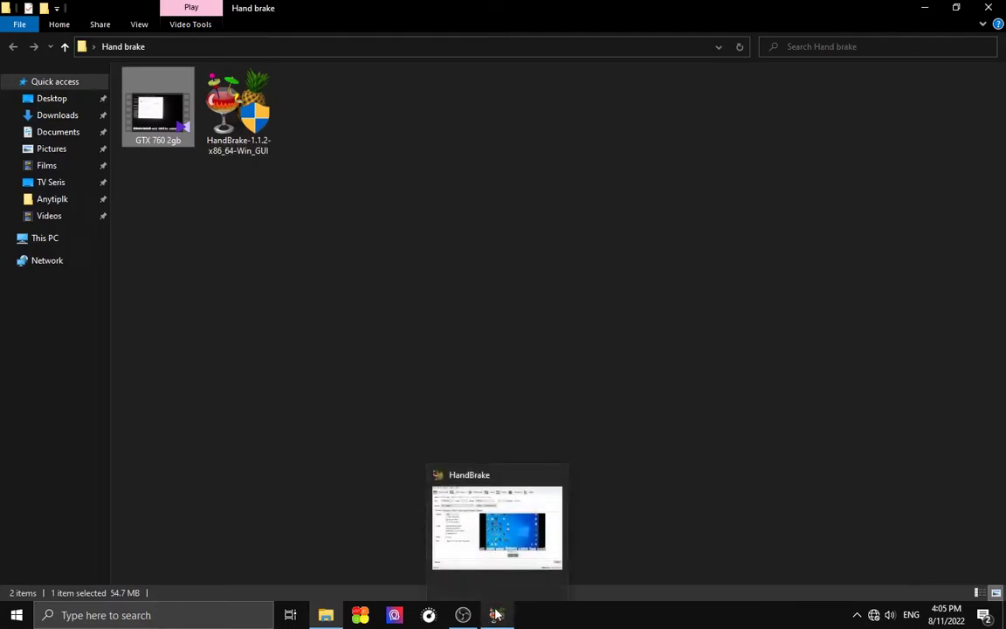
left_click(495, 615)
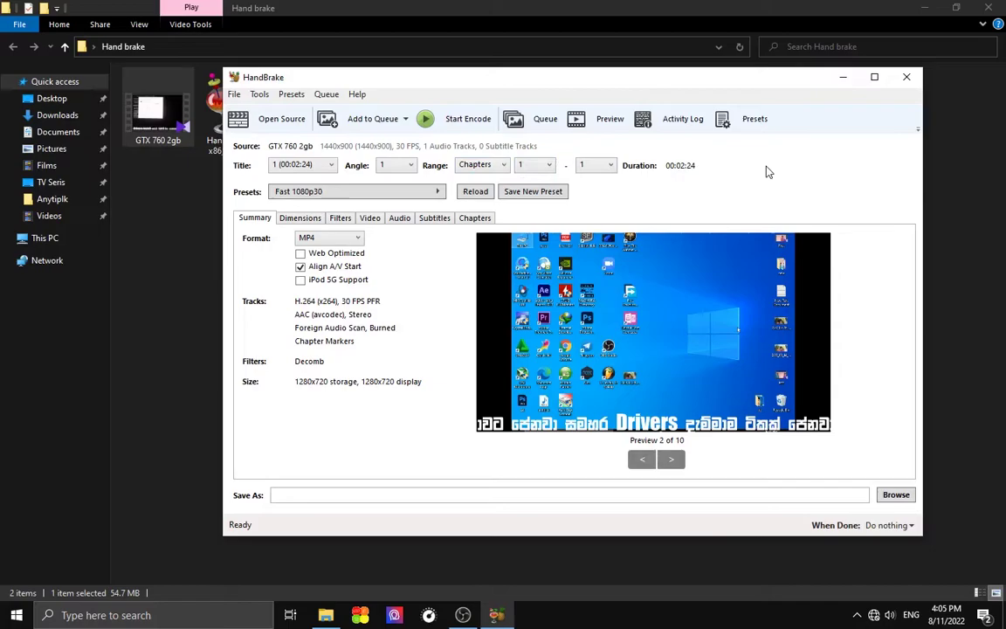
left_click(438, 196)
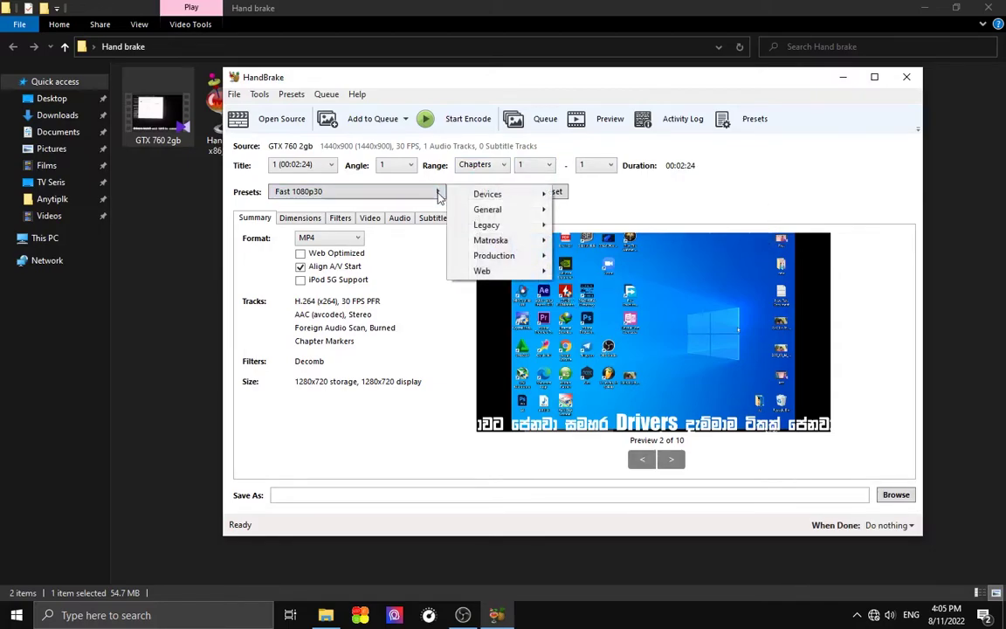
mouse_move(487, 196)
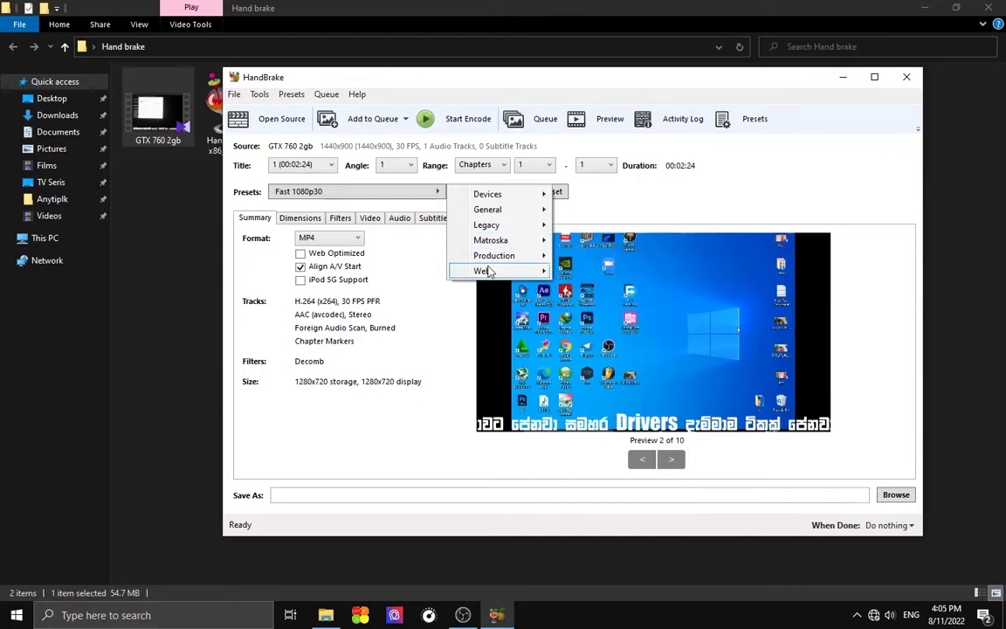
left_click(641, 205)
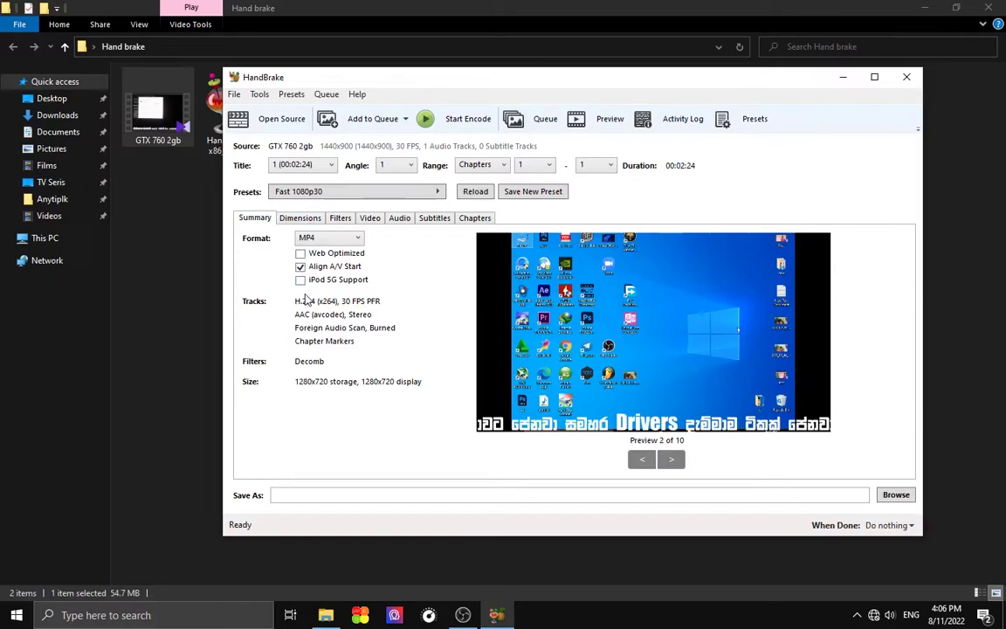
left_click(337, 240)
left_click(337, 240)
Switch the cropping mode in the Dimensions settings to Custom.
left_click(299, 220)
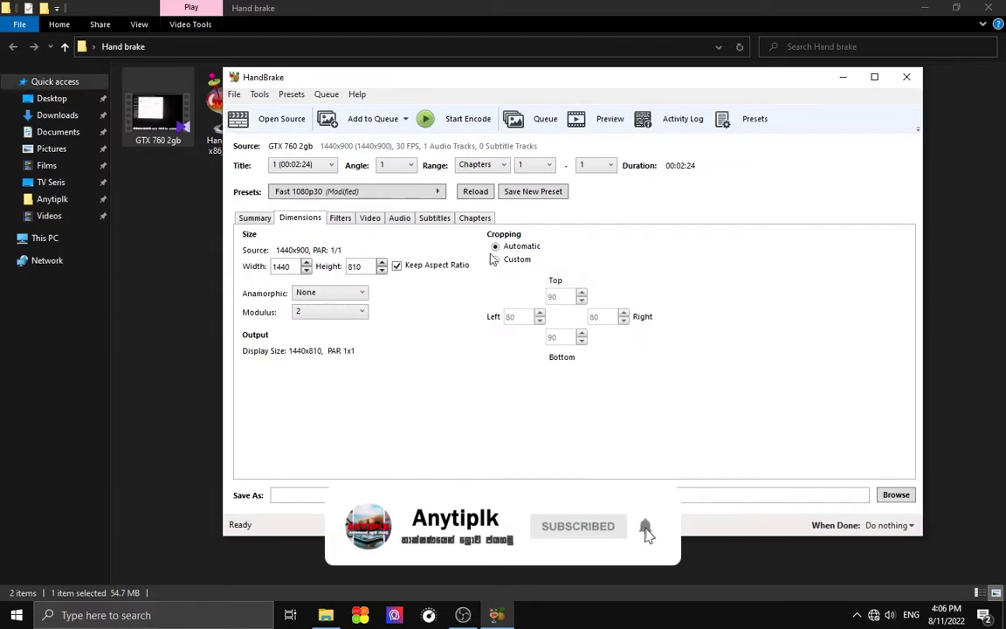
left_click(496, 261)
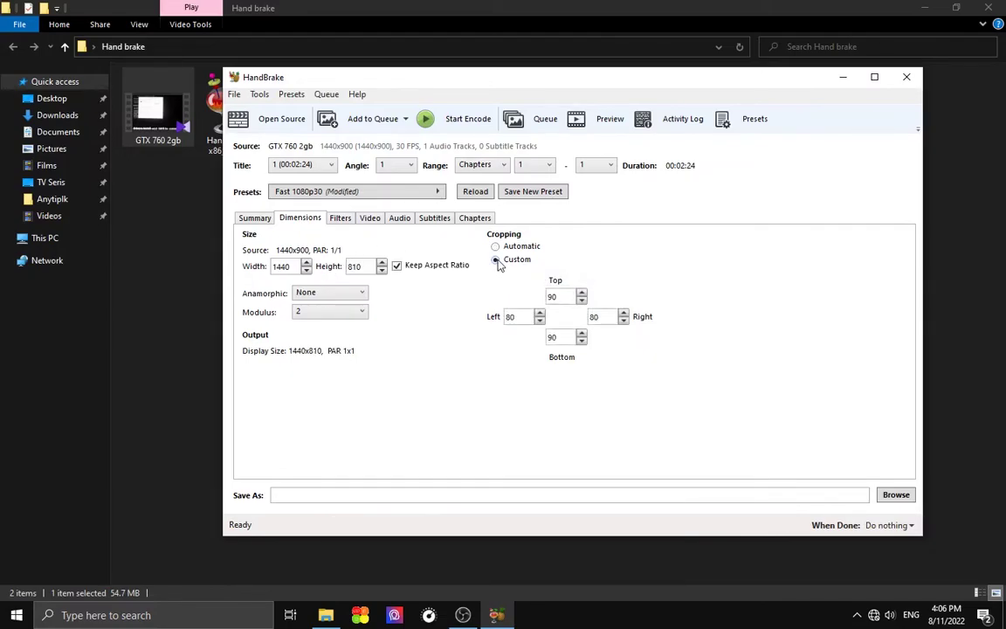
left_click(496, 246)
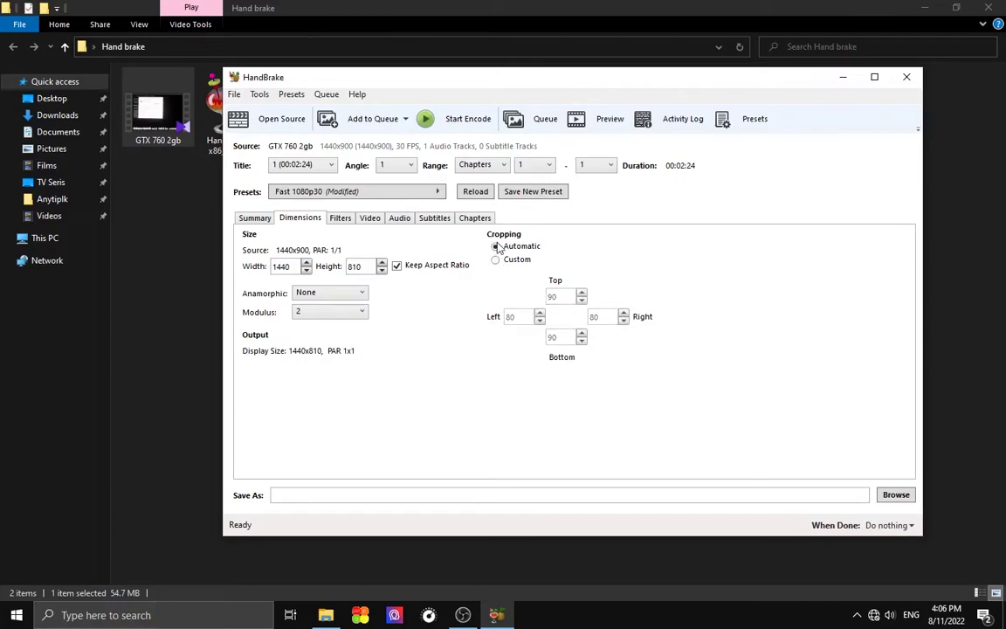
left_click(495, 259)
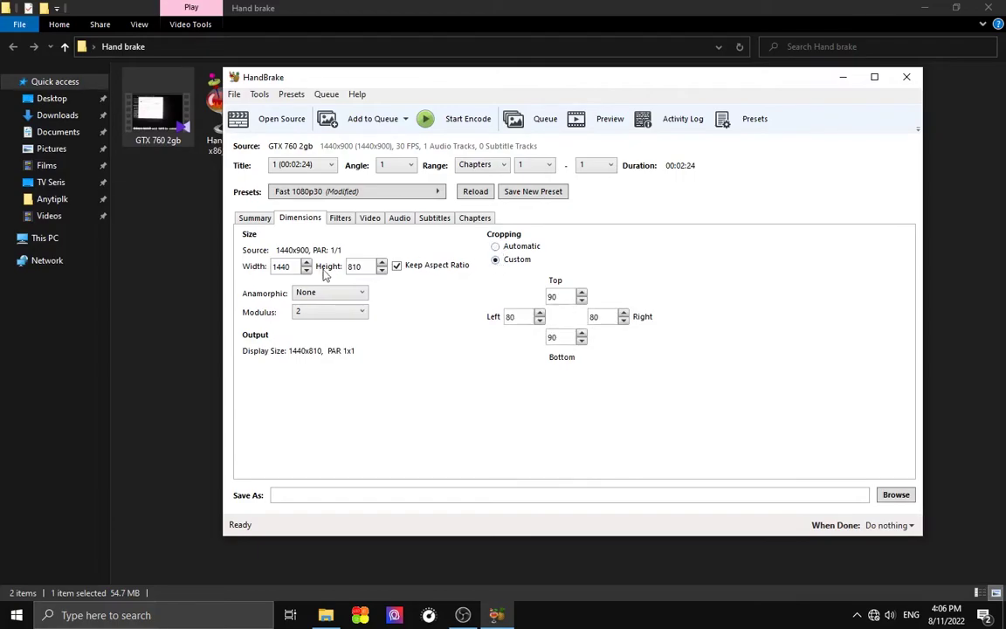
Set the output height of the video to 900.
double_click(371, 271)
type("900")
left_click(397, 265)
double_click(362, 266)
type("9")
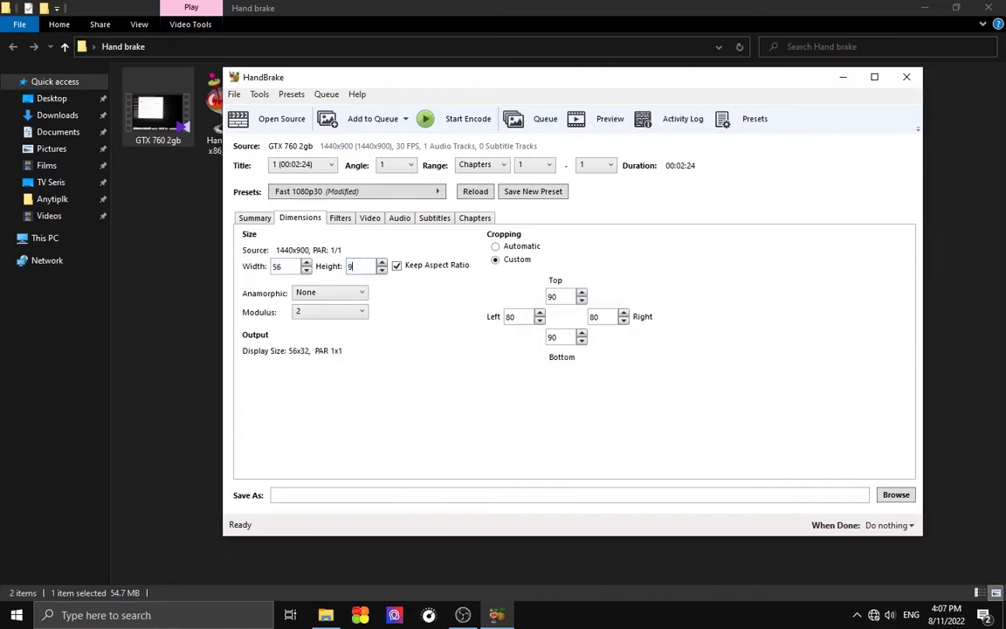
type("00")
Set the video framerate to Same as source and the video codec to H.265 12-bit (x265).
left_click(340, 219)
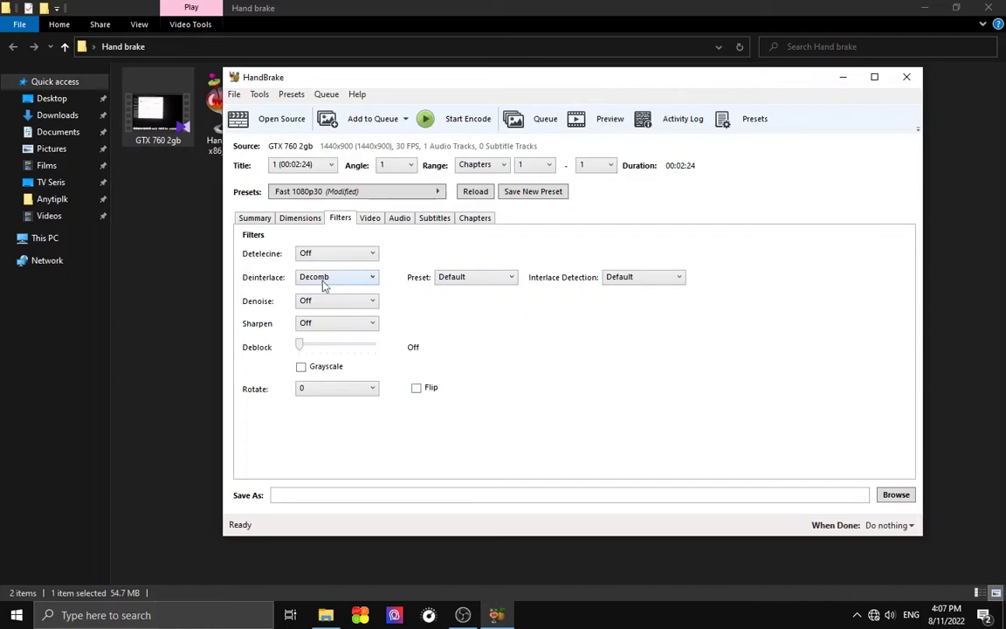
left_click(375, 220)
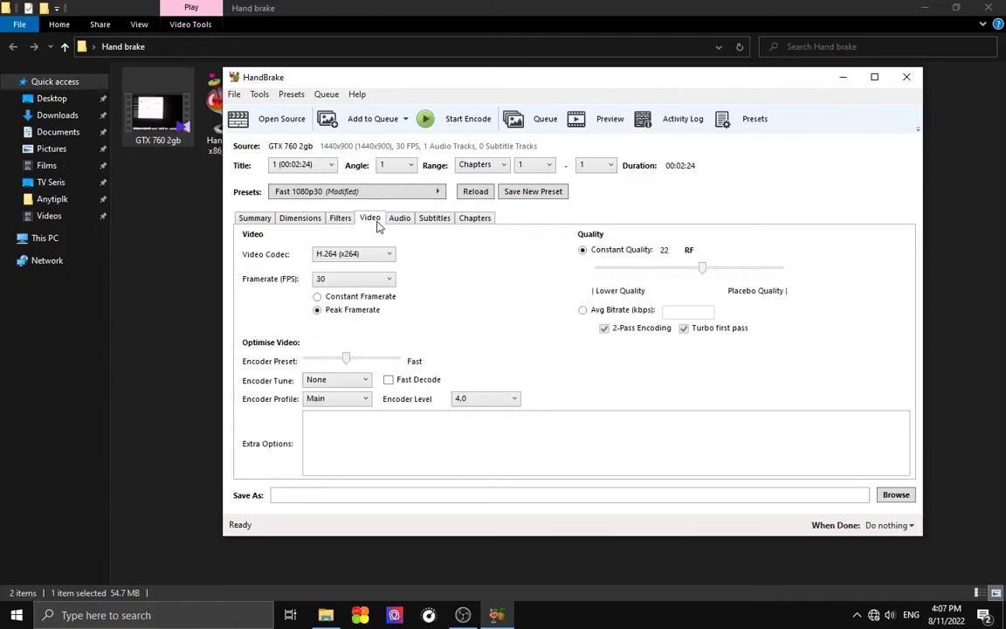
left_click(373, 279)
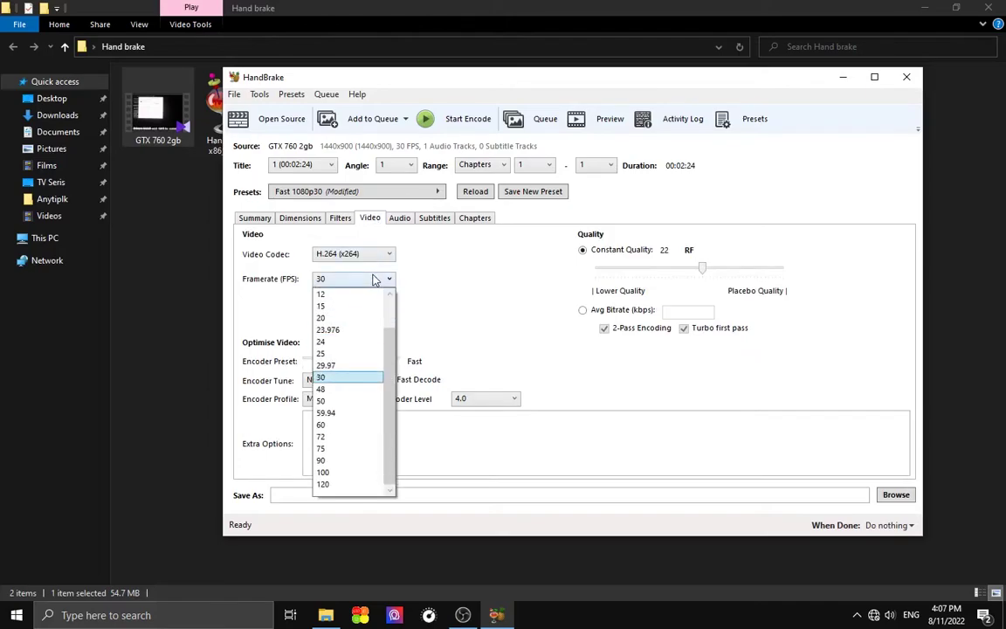
left_click(387, 310)
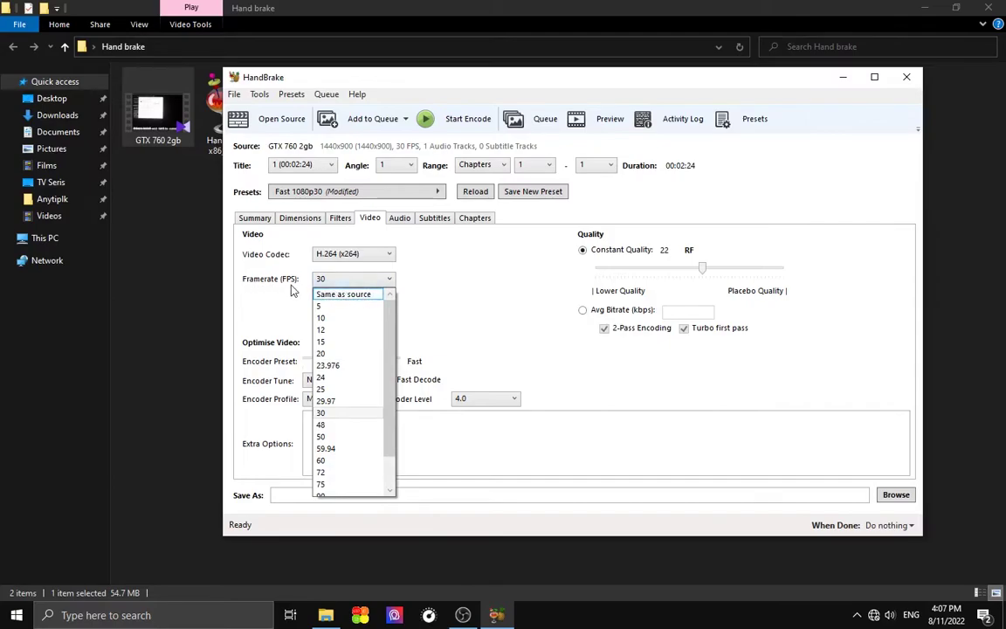
left_click(342, 295)
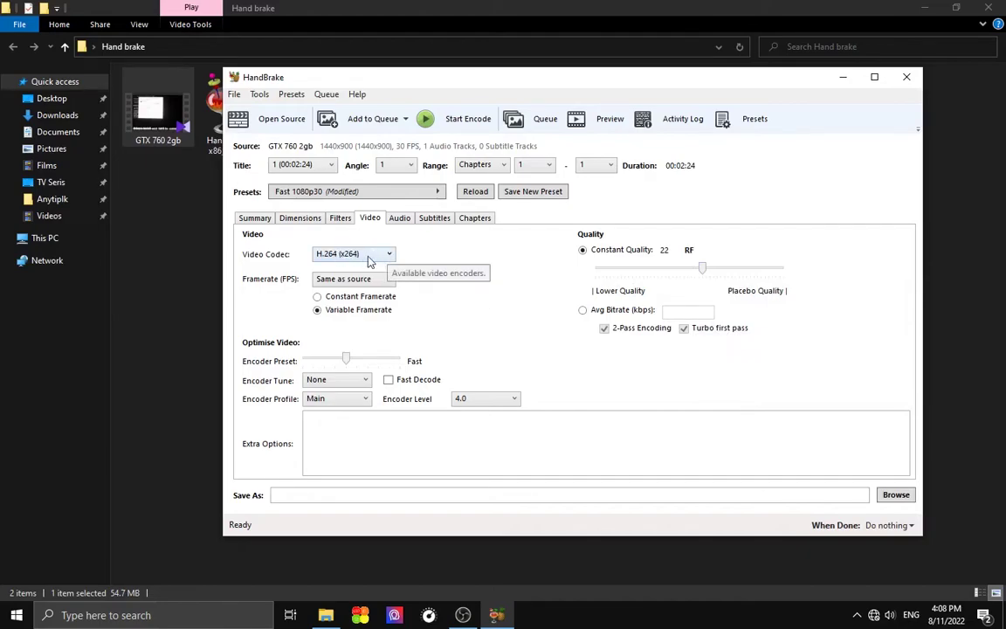
left_click(382, 256)
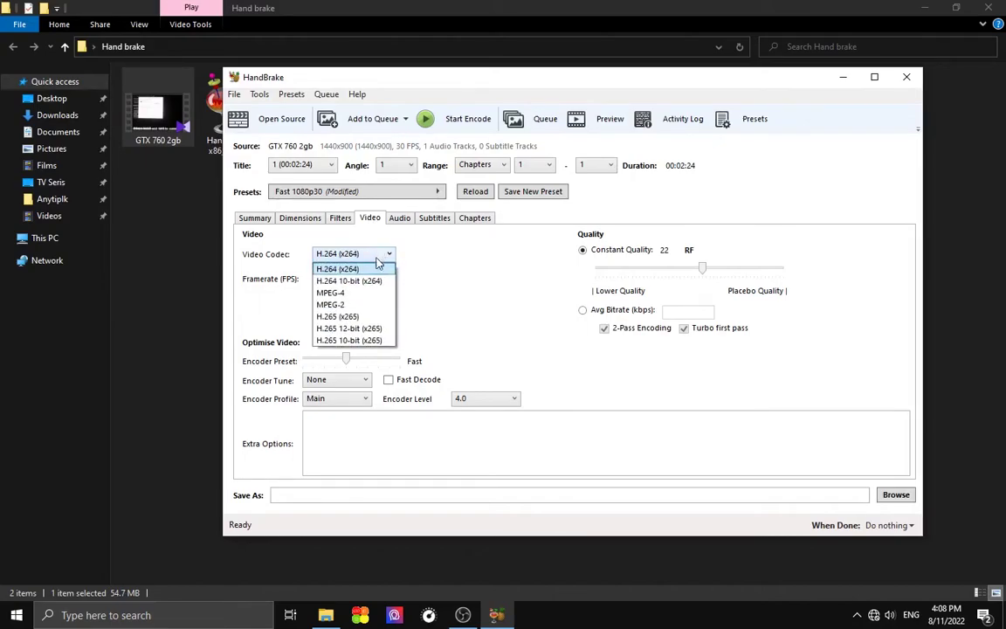
left_click(382, 330)
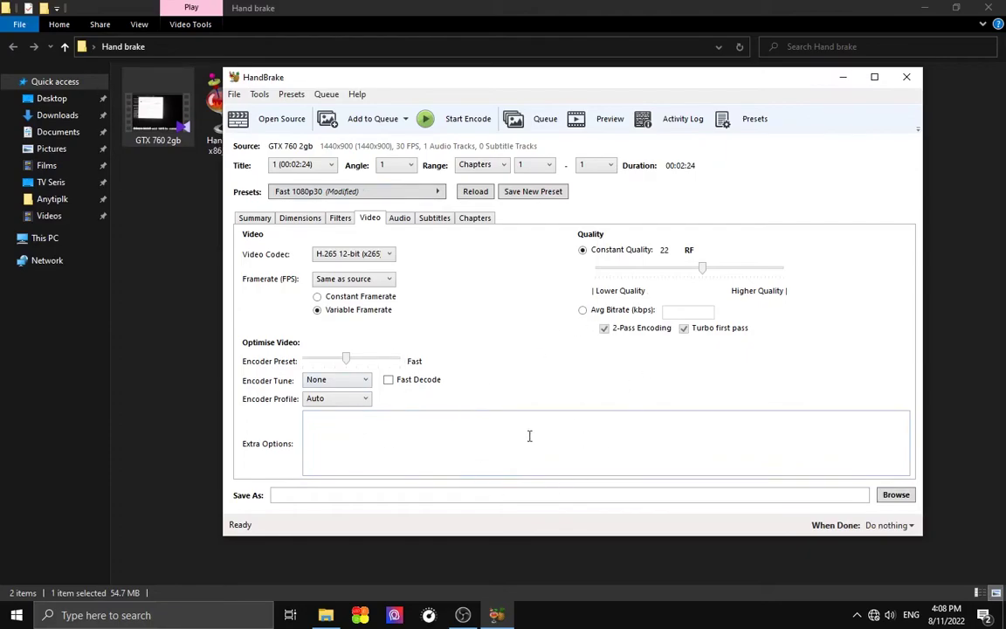
Review the preset categories again, including the General presets, without choosing a different one.
left_click(437, 192)
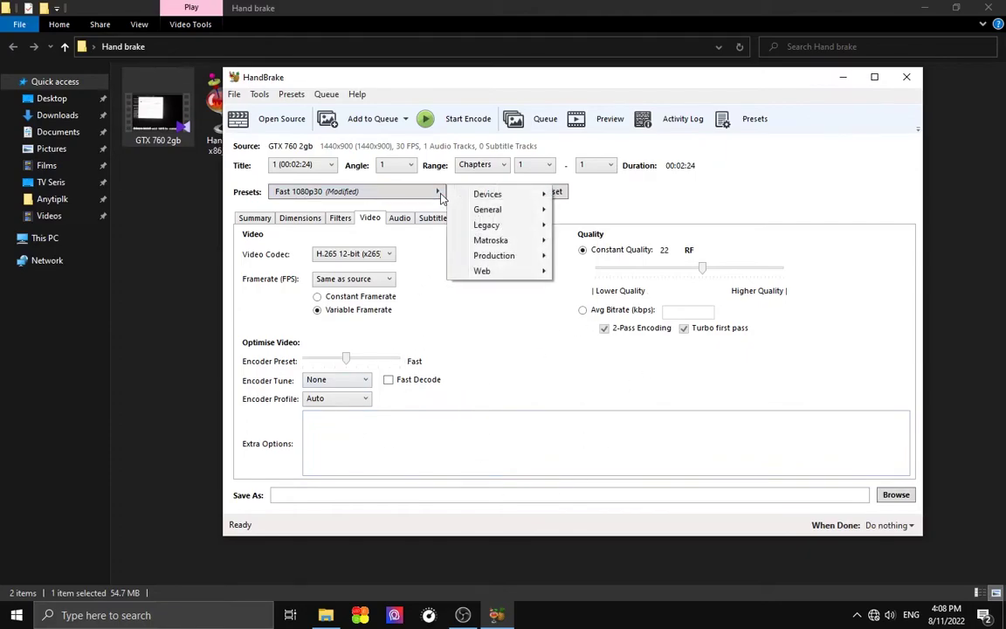
mouse_move(490, 274)
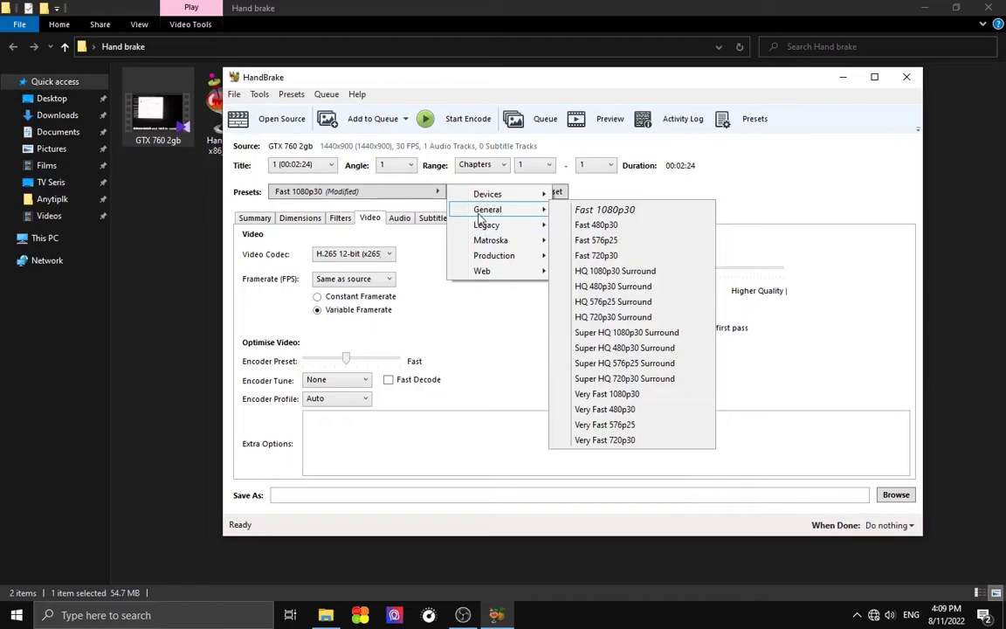
left_click(433, 195)
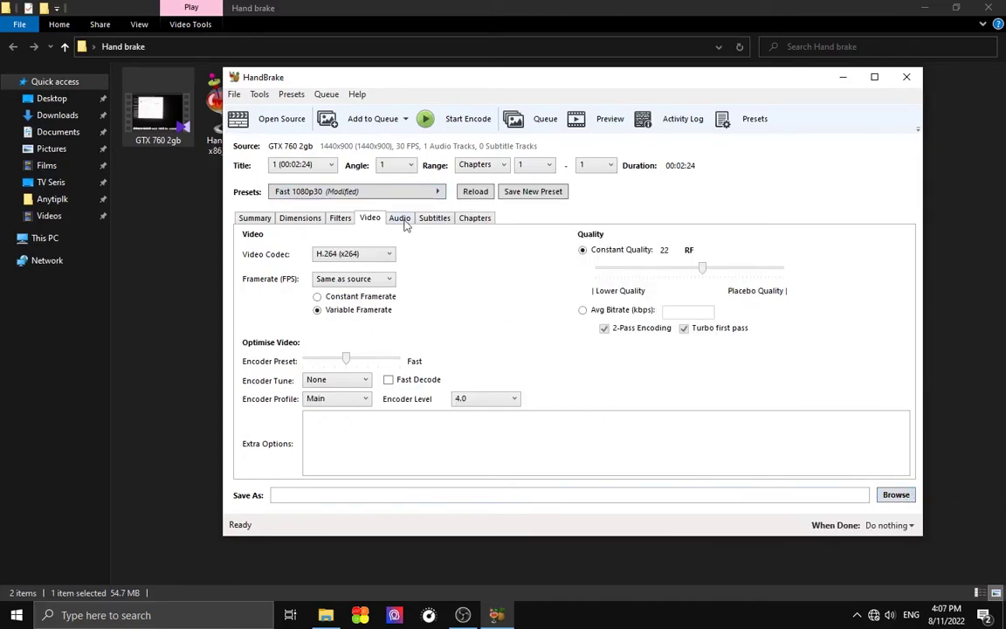
Set the English audio track's bitrate to 128 and check the available audio codecs.
left_click(402, 220)
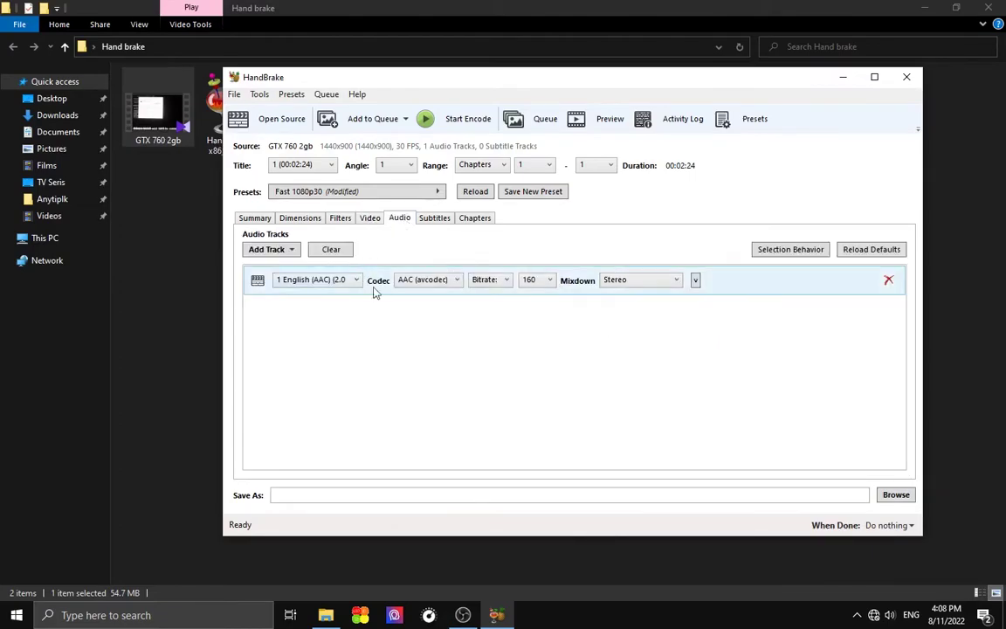
left_click(542, 284)
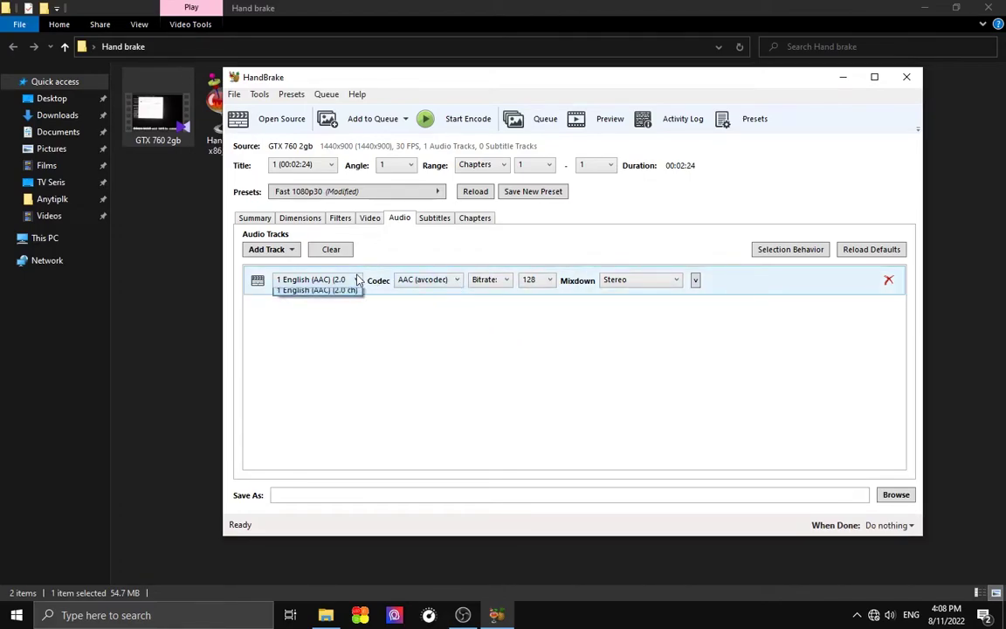
left_click(453, 281)
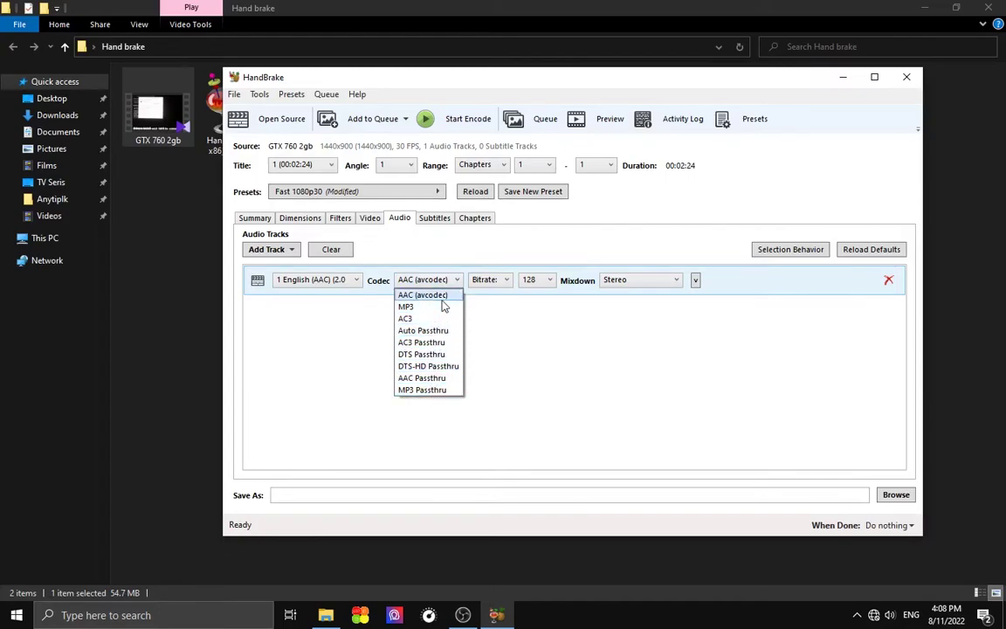
left_click(546, 352)
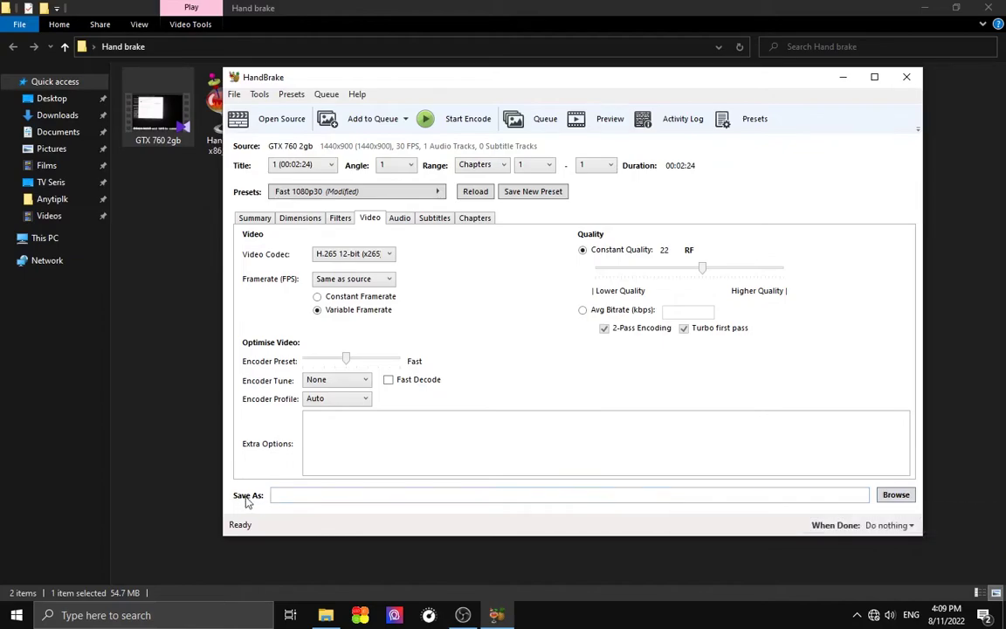
Set the output destination to an MP4 file named 2 in the Desktop's Hand brake folder.
left_click(892, 499)
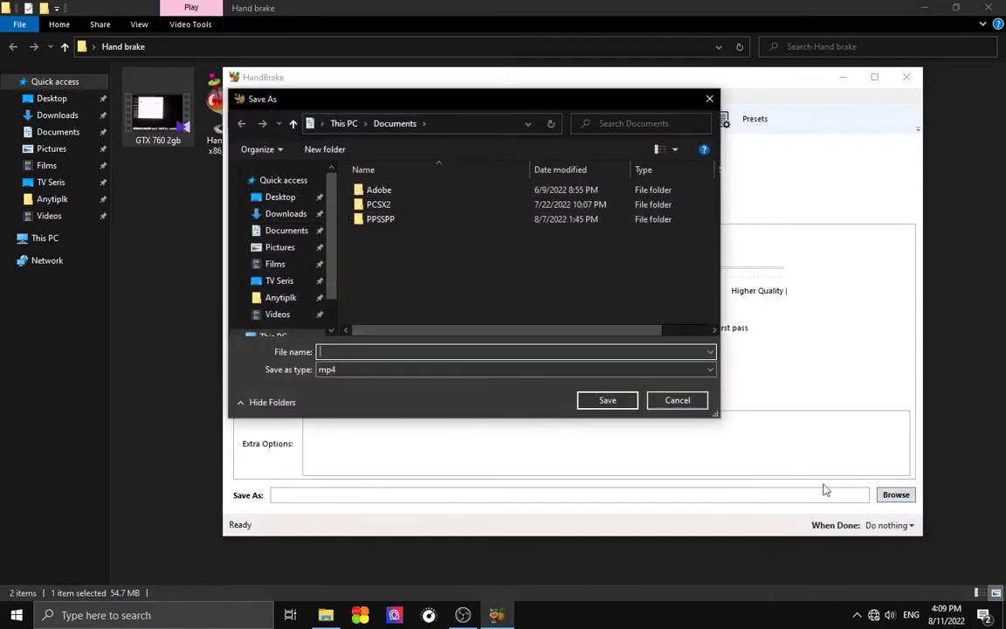
left_click(278, 199)
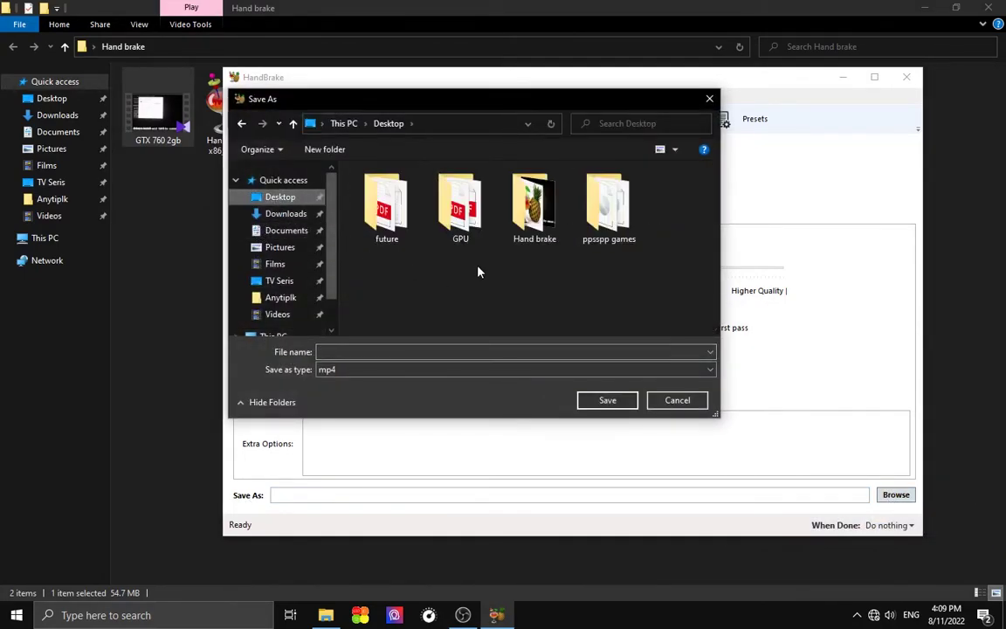
double_click(531, 210)
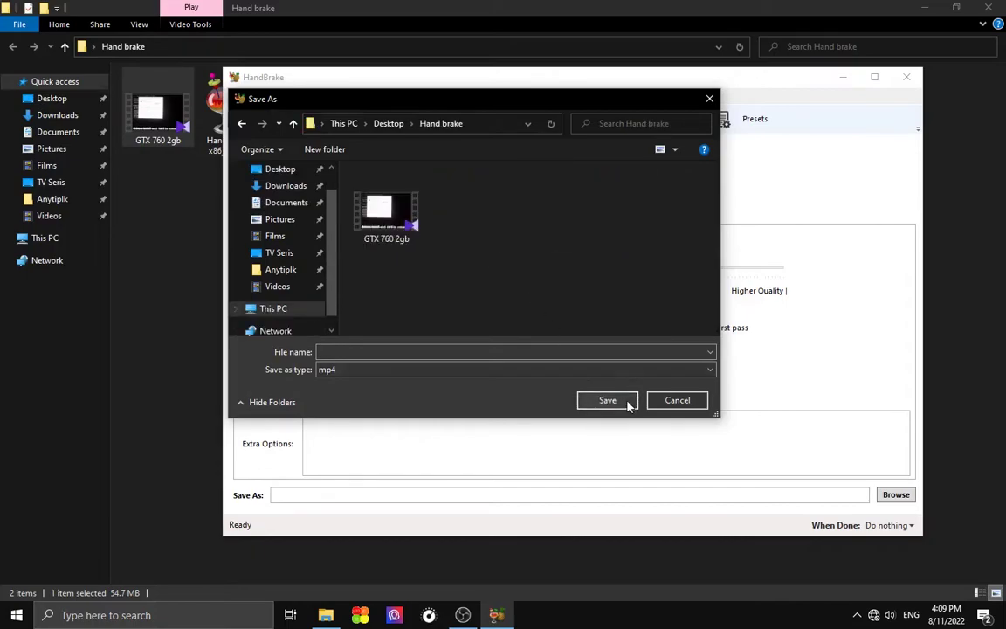
left_click(449, 351)
type("2")
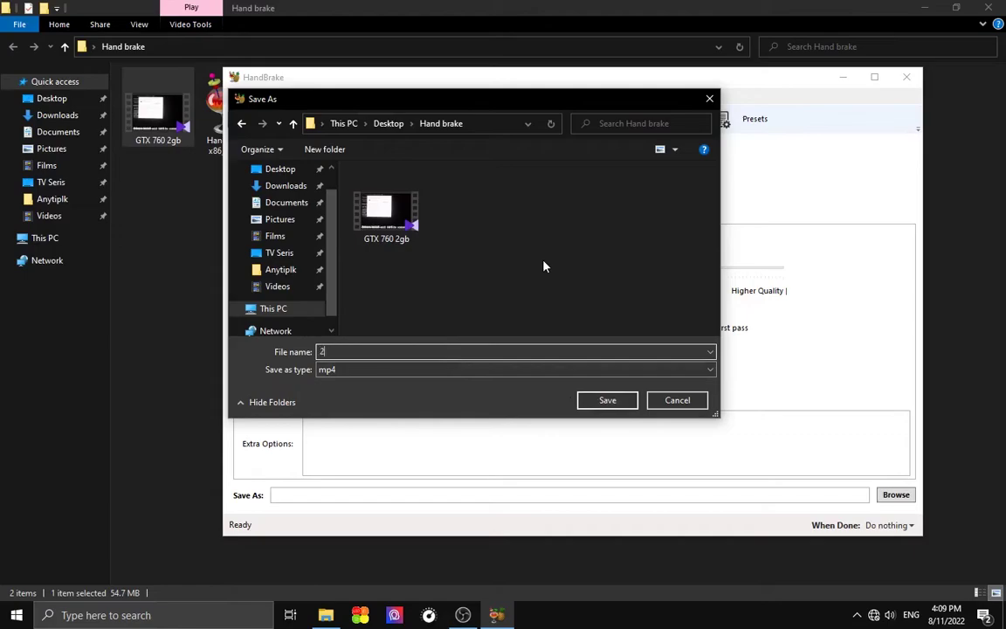
left_click(607, 400)
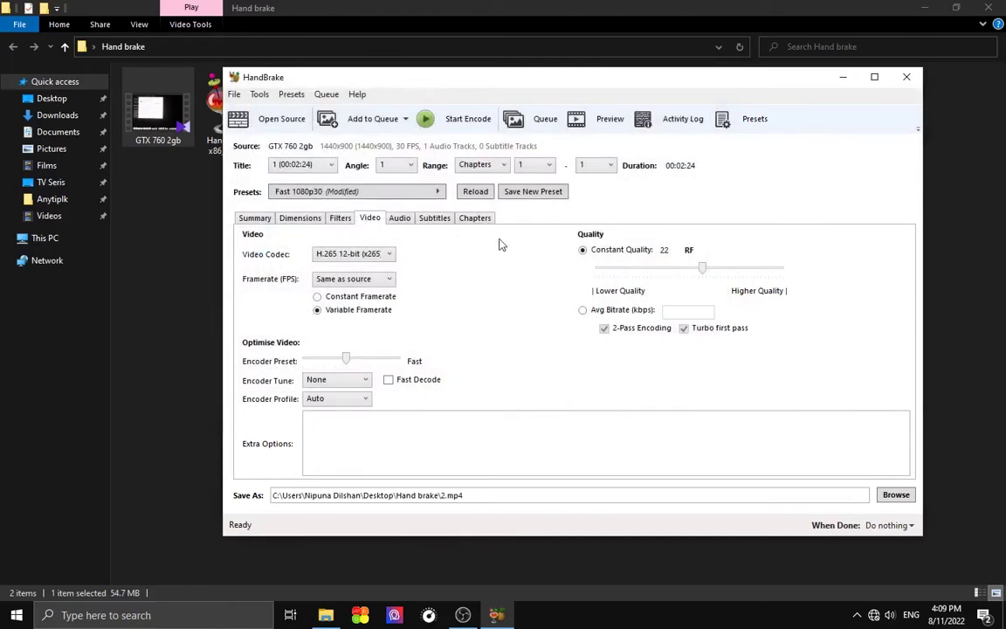
Start encoding the GTX 760 2gb video and view system performance in Task Manager while it runs.
left_click(460, 119)
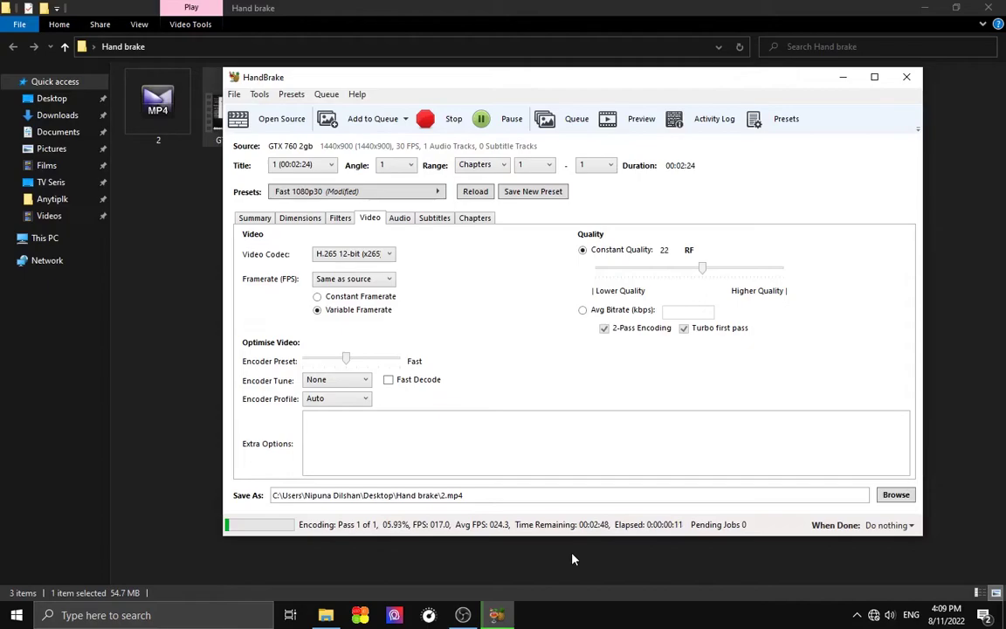
right_click(540, 615)
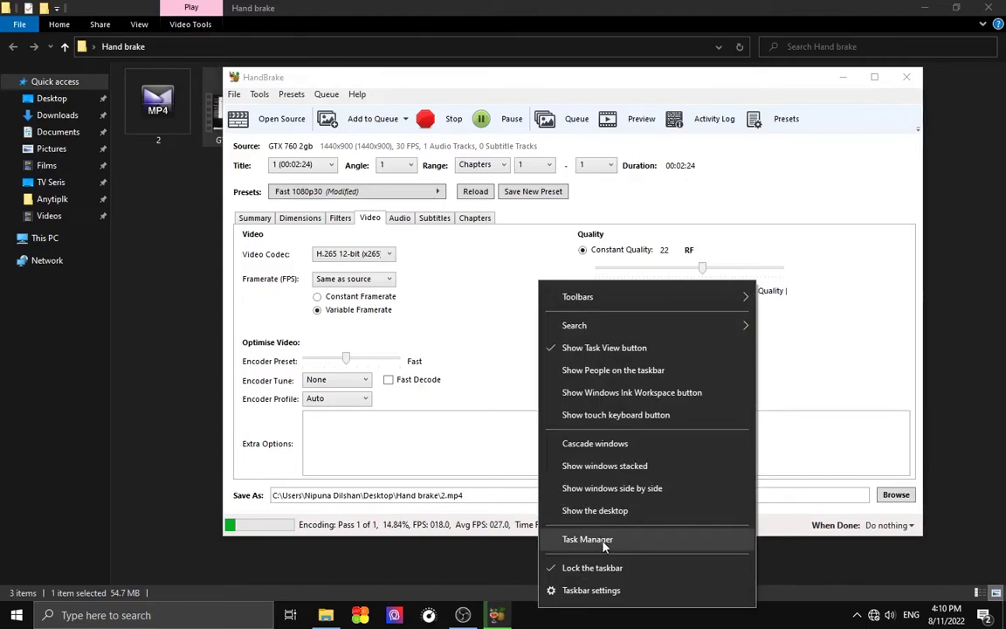
left_click(604, 540)
left_click_drag(699, 26, 657, 85)
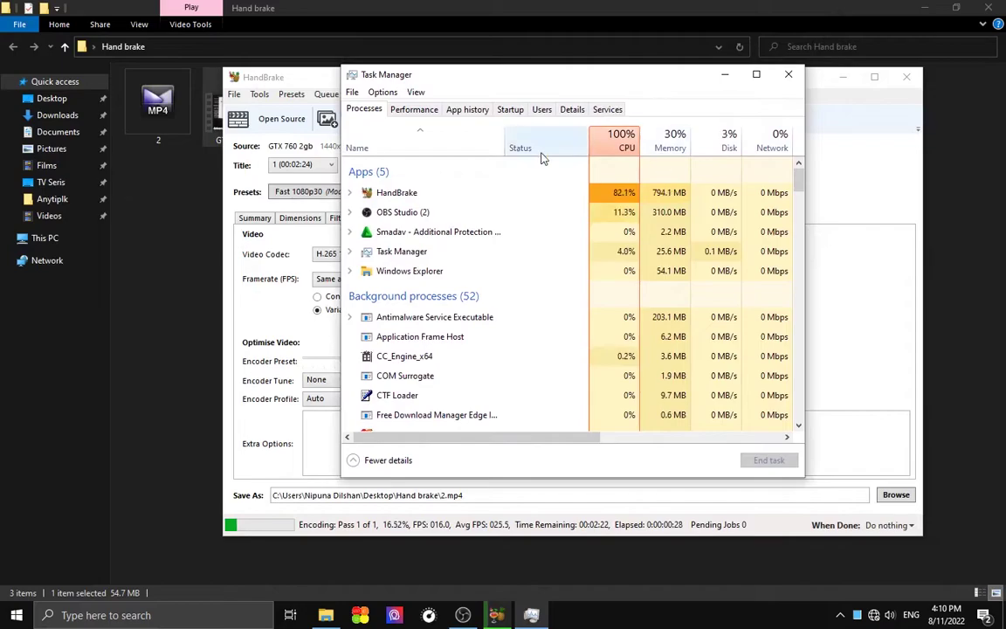
left_click(407, 110)
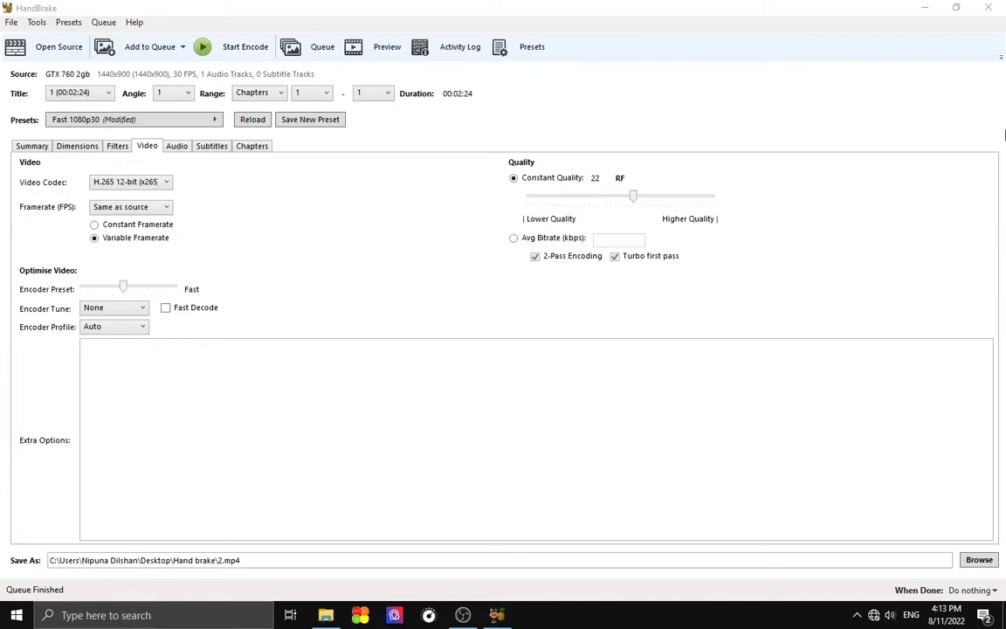
Return to the refreshed Hand brake folder and compare the file sizes of the videos 2 and GTX 760 2gb.
left_click(920, 8)
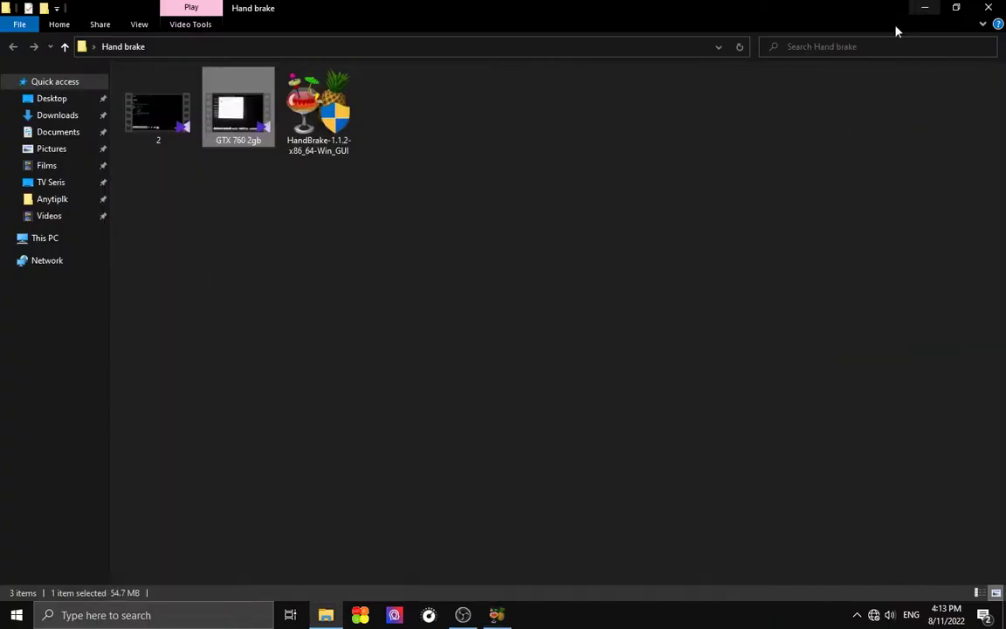
right_click(620, 191)
left_click(645, 243)
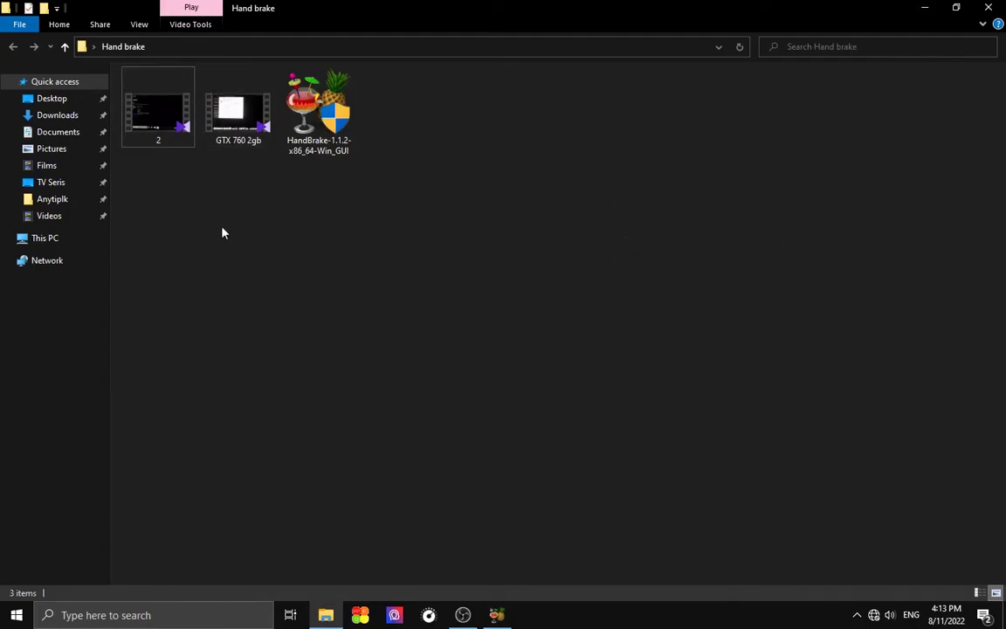
left_click(176, 122)
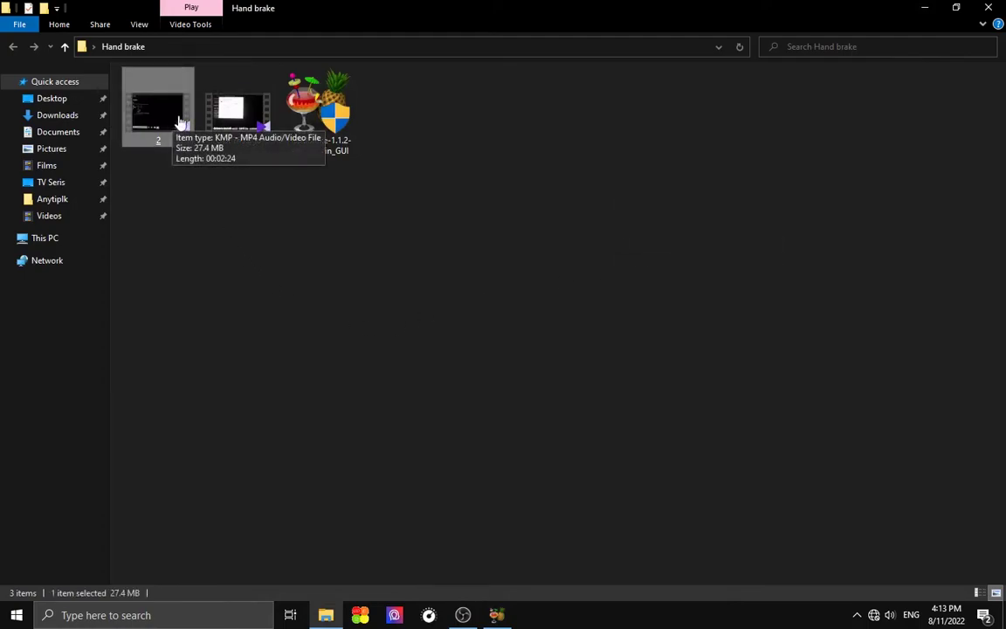
left_click(218, 127)
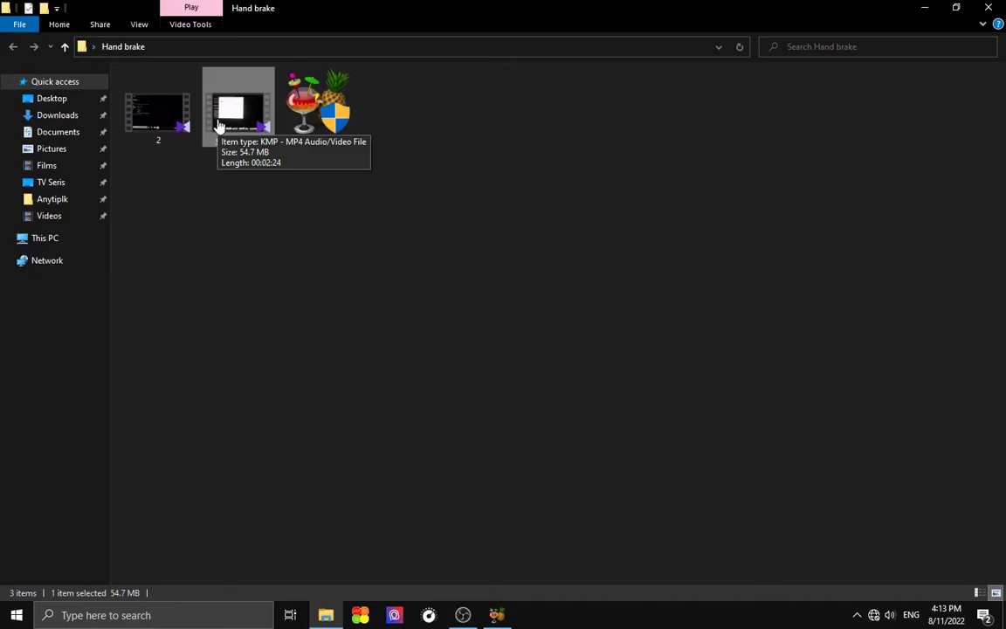
Play the original GTX 760 2gb video and the compressed video 2 in turn to compare picture quality, closing the player each time.
double_click(218, 127)
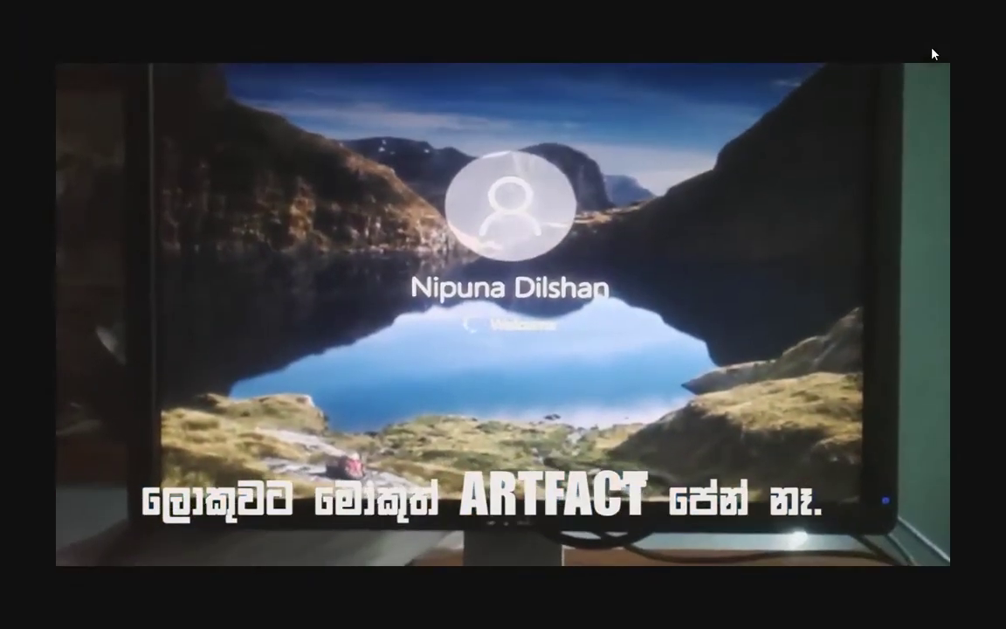
left_click(993, 8)
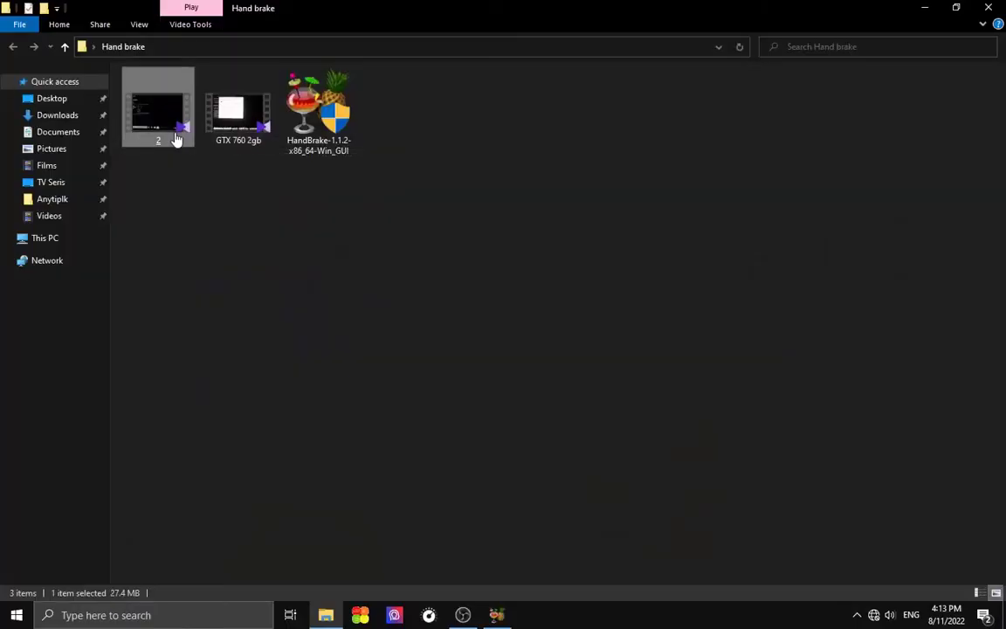
double_click(175, 138)
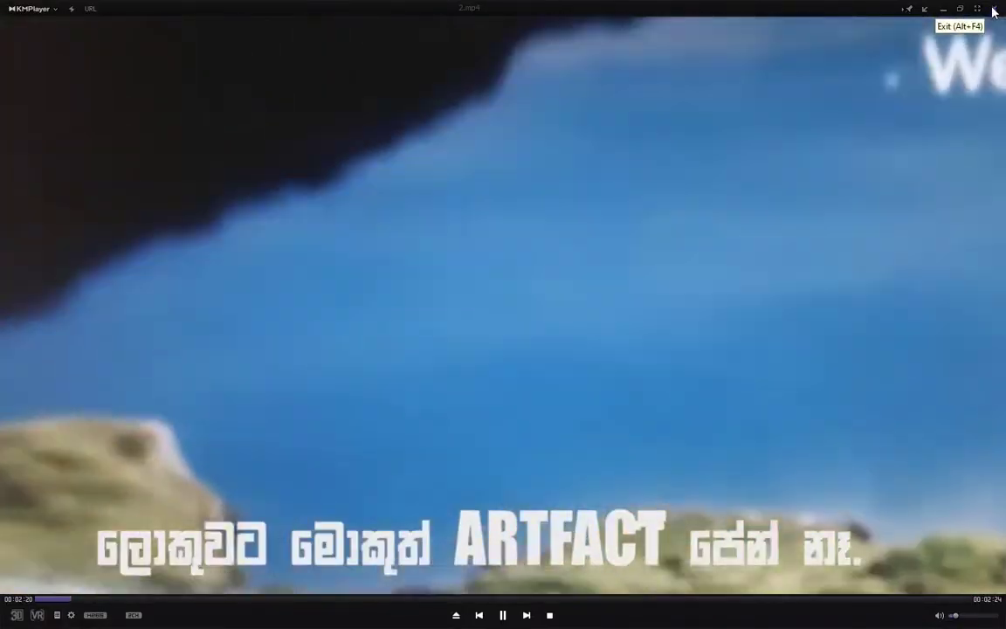
left_click(993, 11)
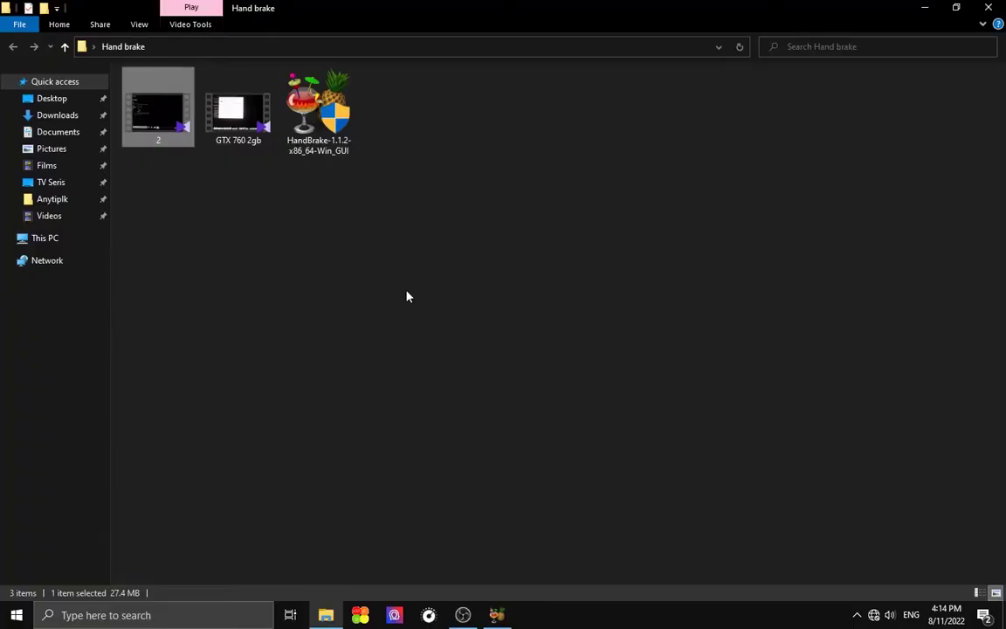
Show the file properties of the videos 2 and GTX 760 2gb side by side to compare their sizes.
right_click(155, 131)
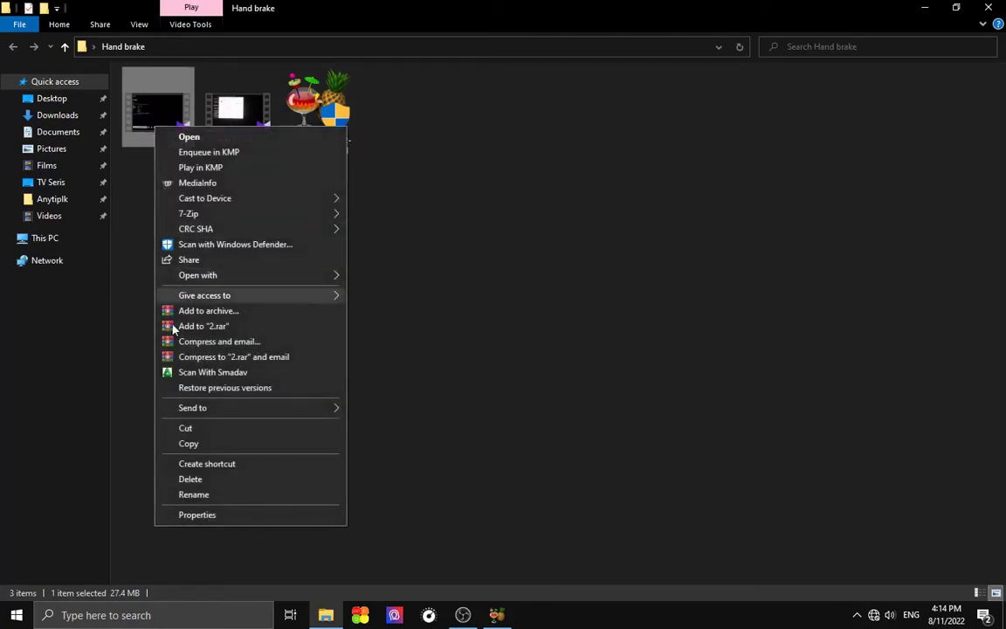
left_click(198, 517)
left_click_drag(265, 146, 192, 146)
right_click(239, 115)
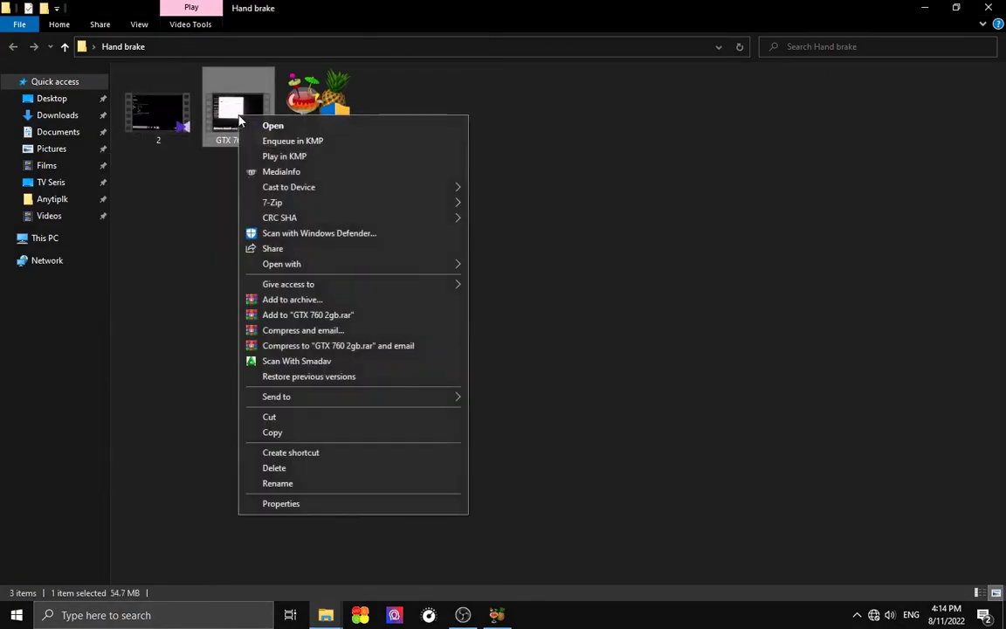
left_click(314, 505)
left_click_drag(406, 130, 793, 157)
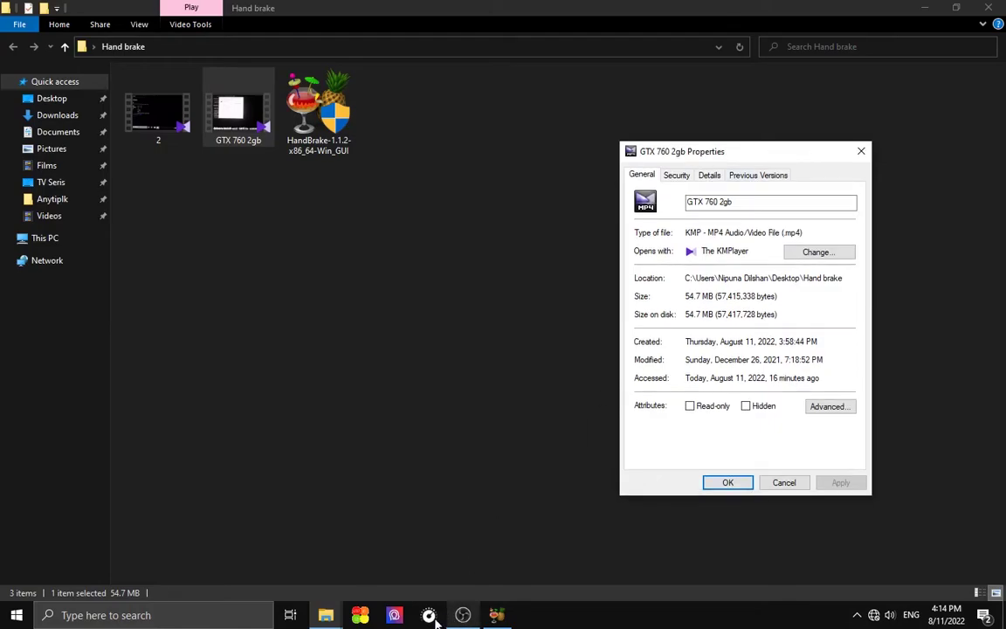
mouse_move(327, 614)
left_click(357, 567)
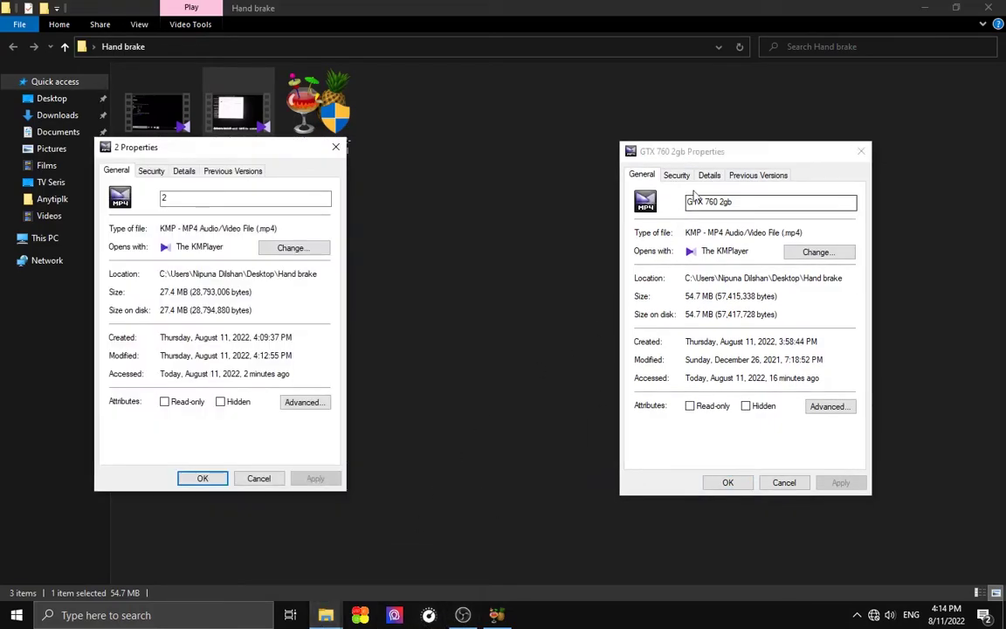
left_click_drag(200, 154, 318, 158)
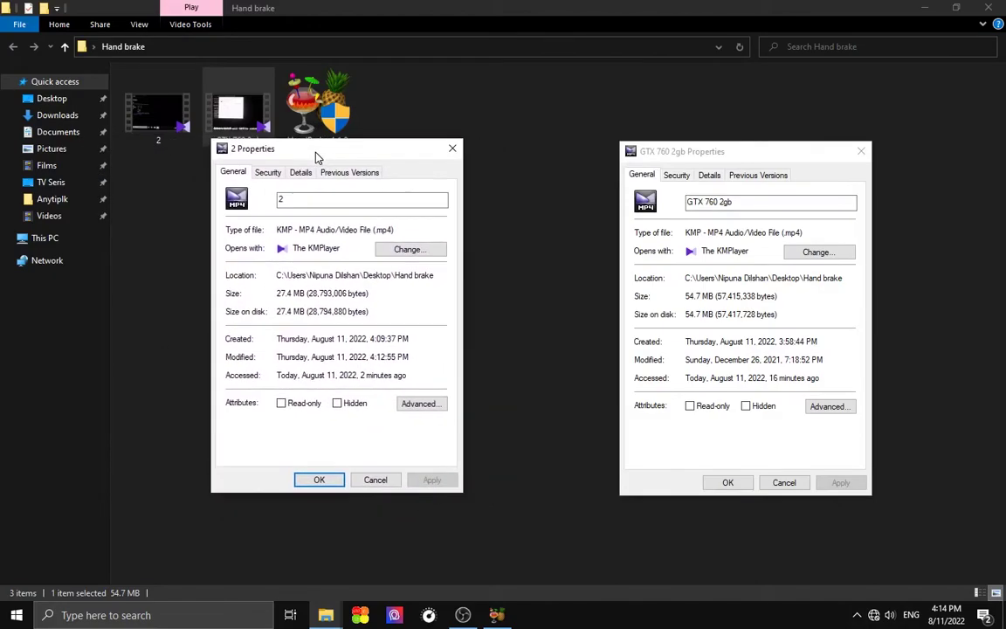
left_click_drag(689, 152, 583, 150)
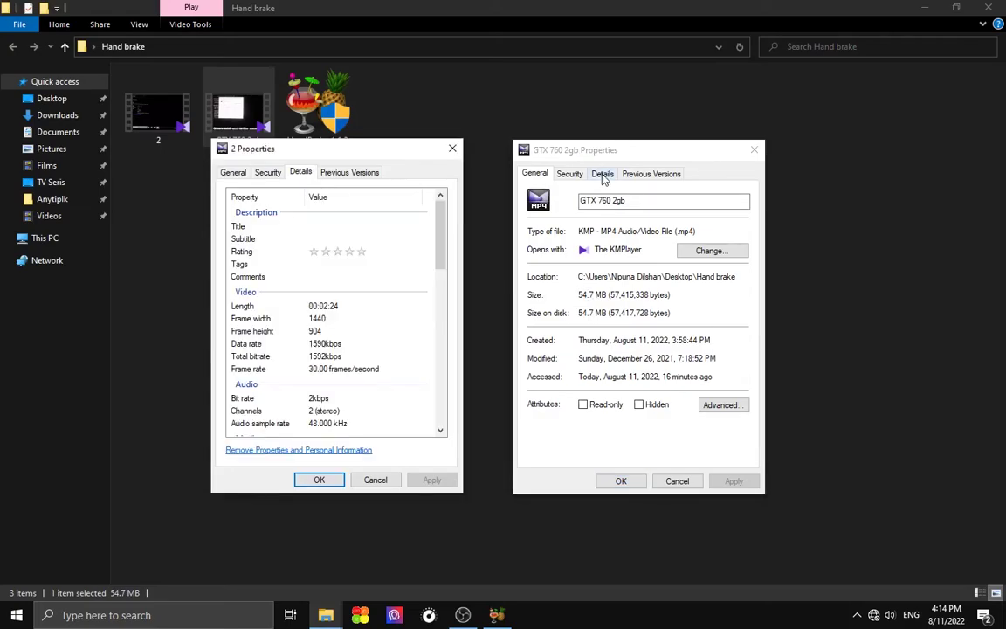
Compare the detailed video and audio properties of both files and close the two properties windows.
left_click(603, 175)
left_click_drag(671, 157, 635, 154)
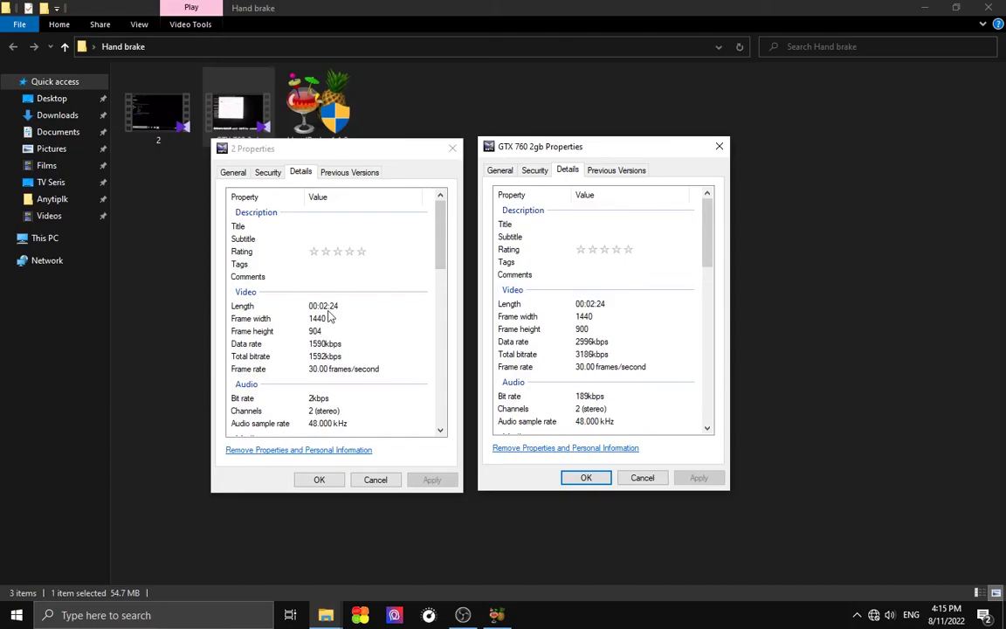
left_click(321, 481)
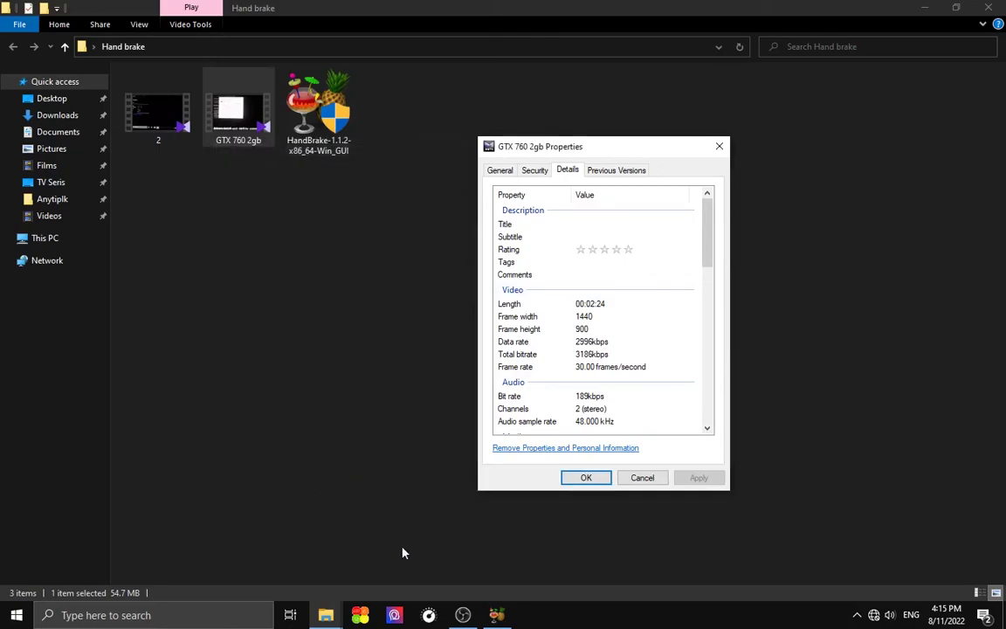
left_click(586, 478)
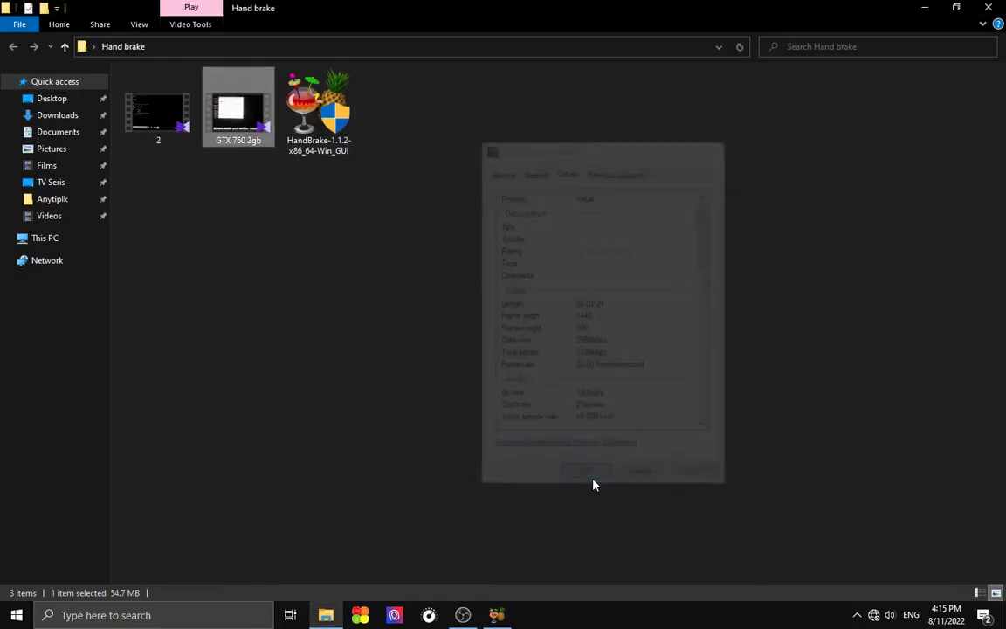
Refresh and close the Hand brake folder, and refresh the desktop.
right_click(558, 333)
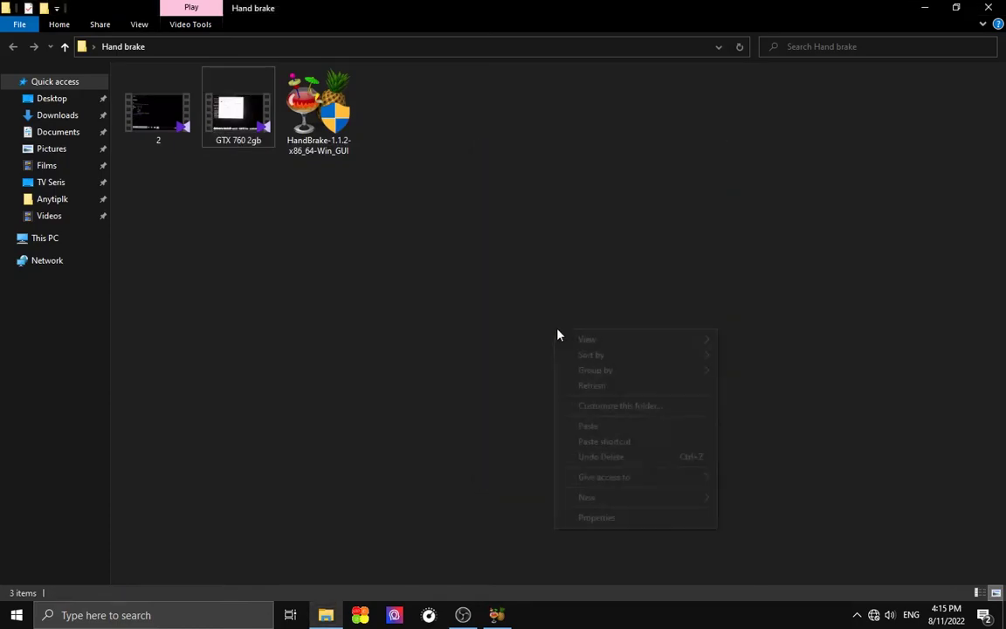
left_click(583, 392)
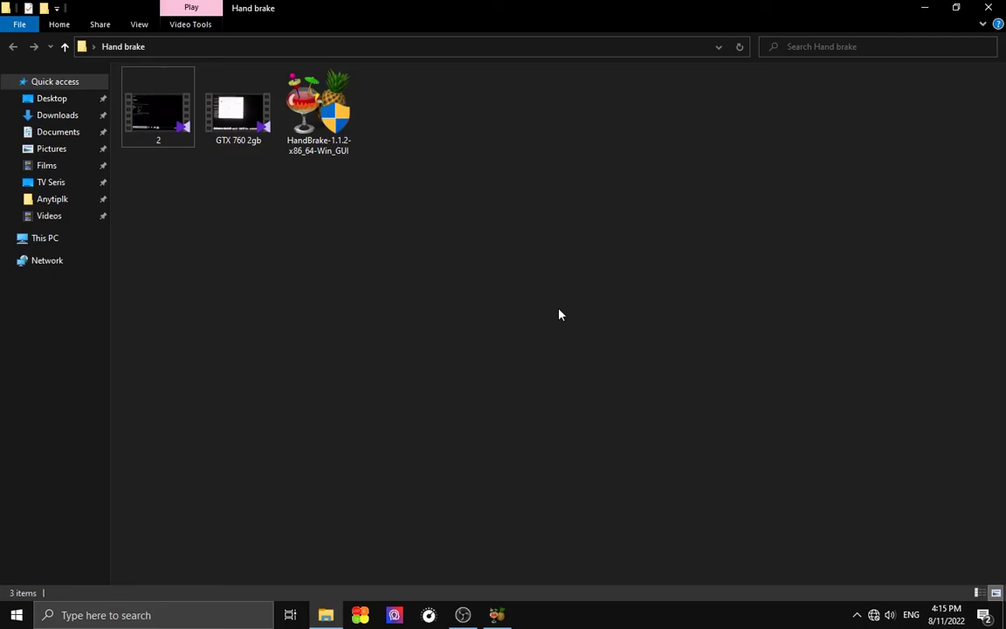
right_click(448, 100)
left_click(472, 157)
left_click(990, 8)
right_click(512, 274)
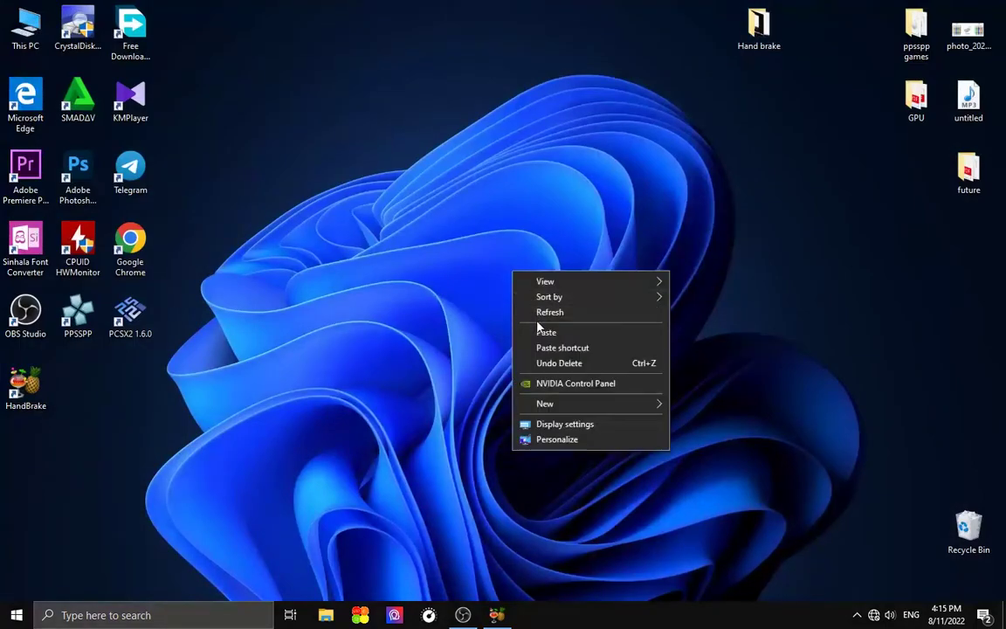
left_click(549, 313)
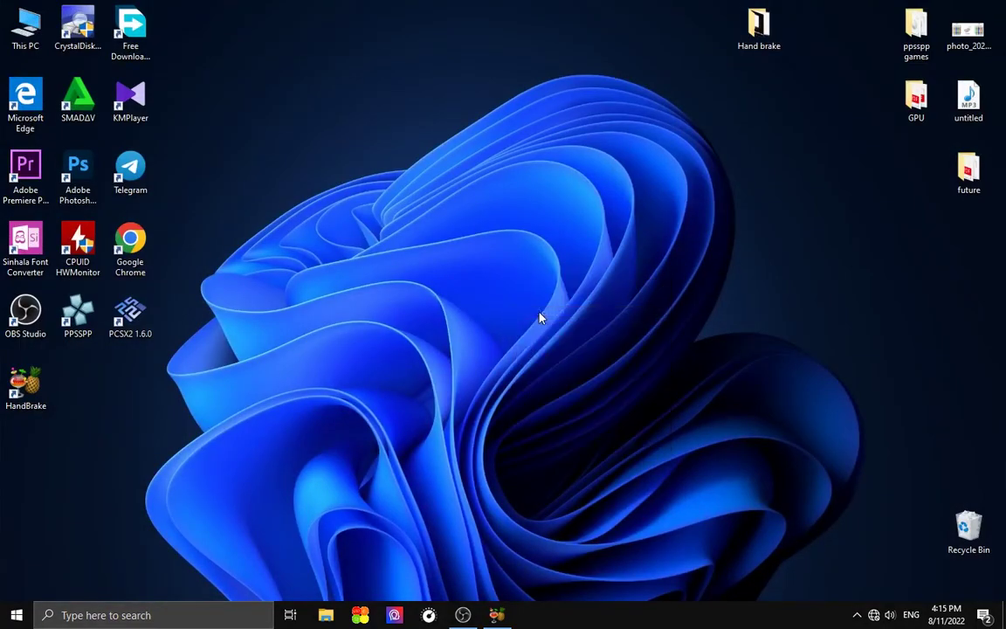